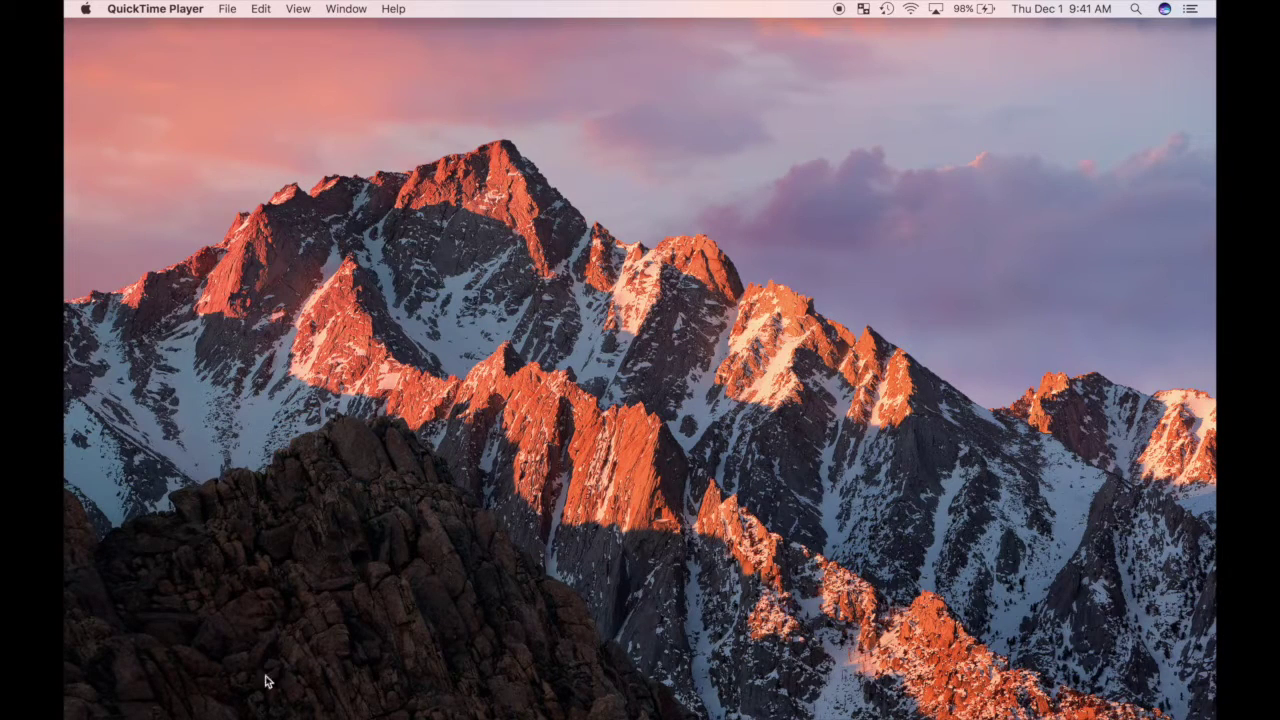
# Launch Safari from the Dock.
pyautogui.moveTo(366, 712)
pyautogui.click(283, 695)
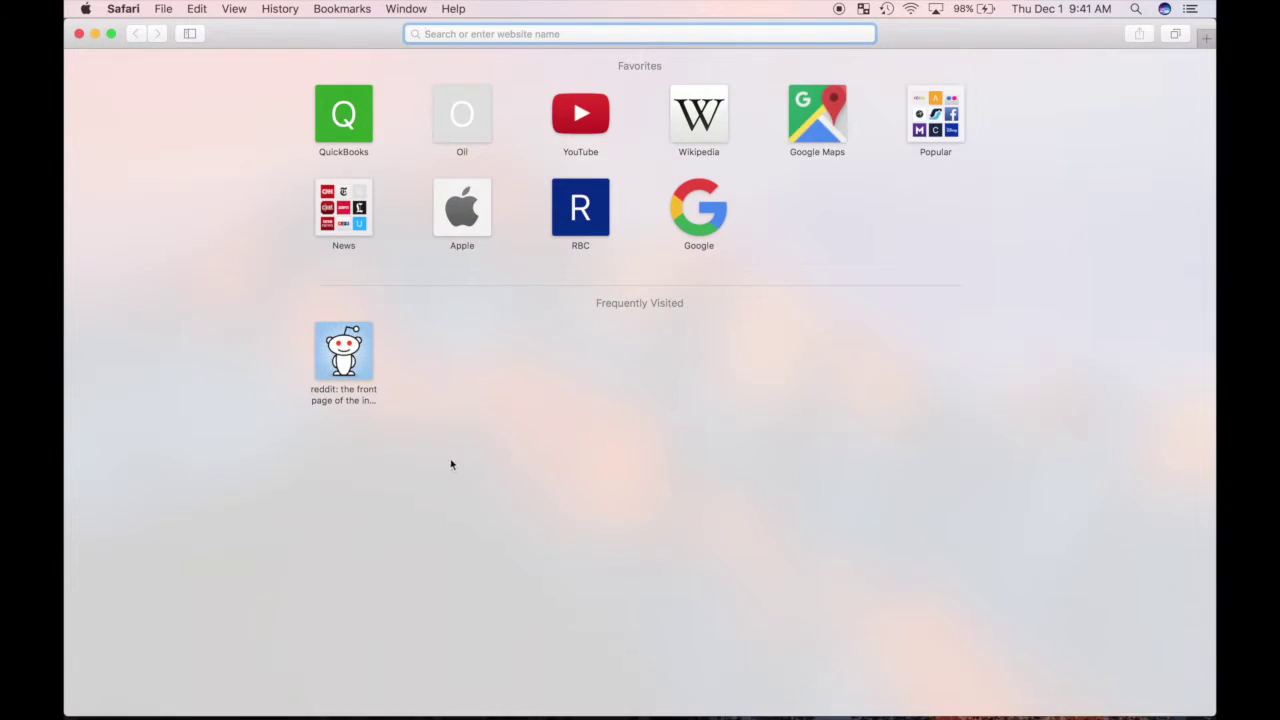
# Open YouTube from Favorites, go to the signed-in user's channel and scroll through its uploads.
pyautogui.click(593, 119)
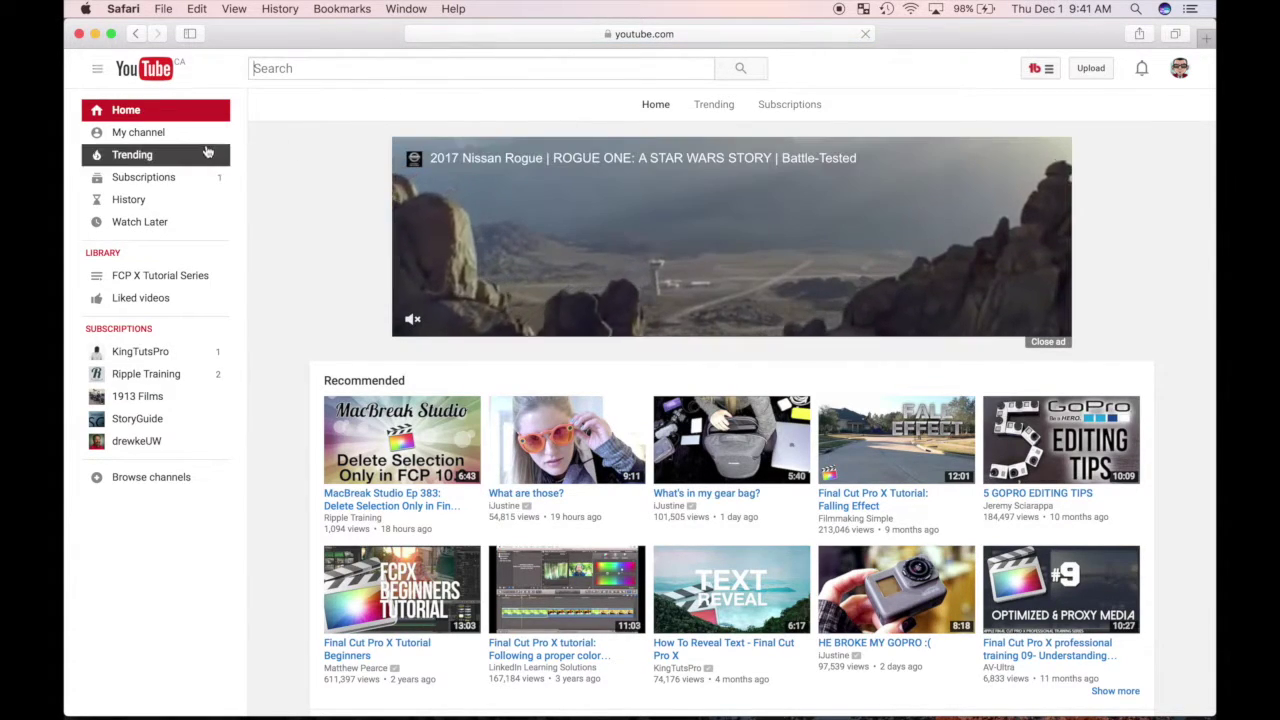
pyautogui.click(152, 133)
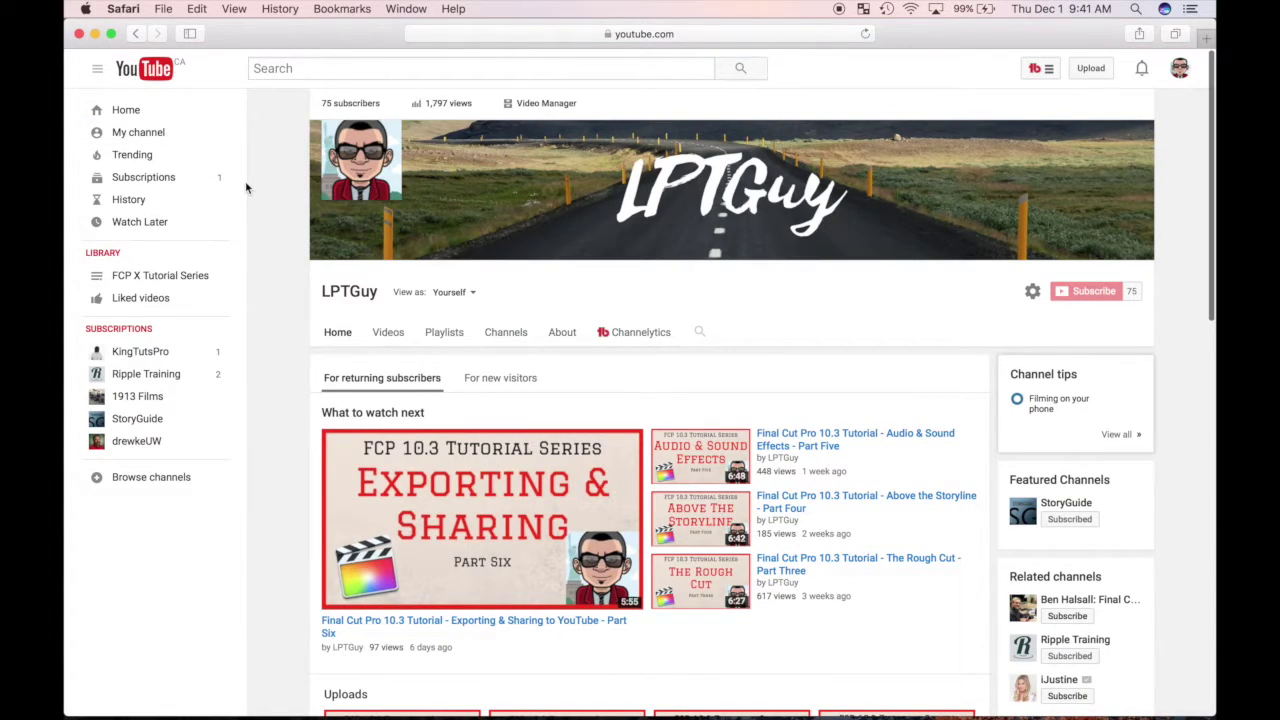
pyautogui.scroll(-8, 276, 182)
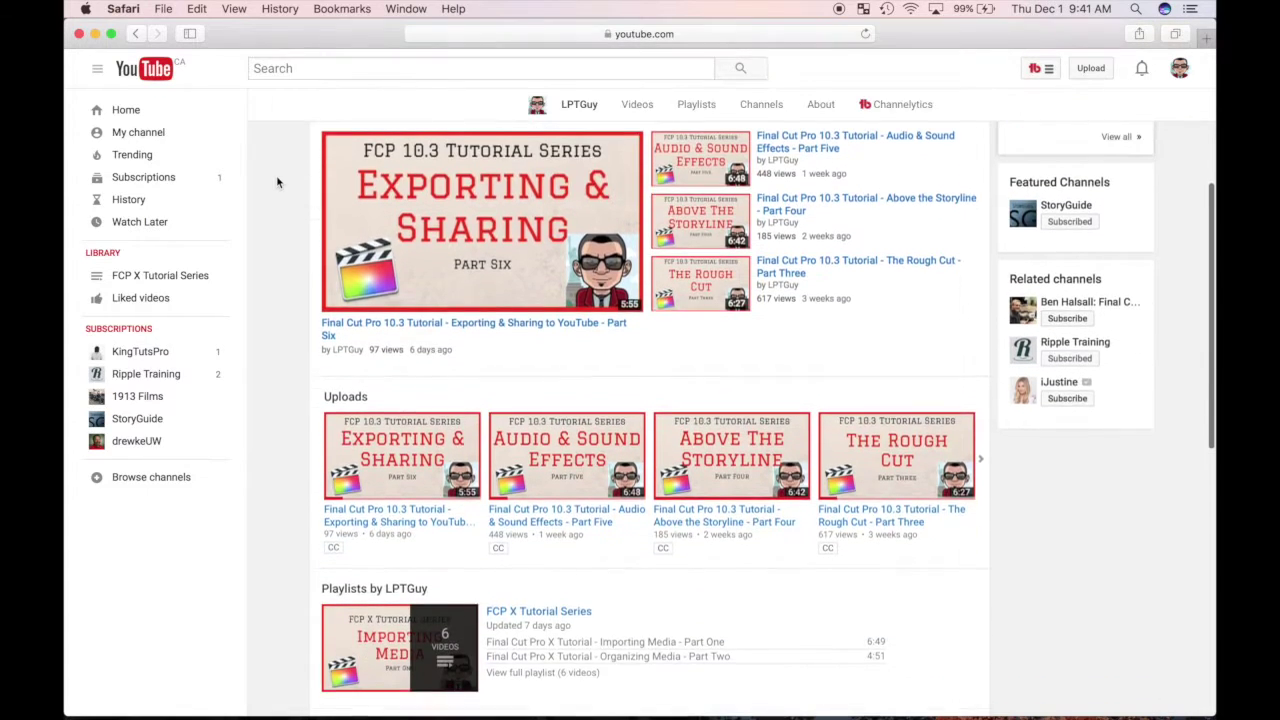
pyautogui.scroll(-10, 277, 182)
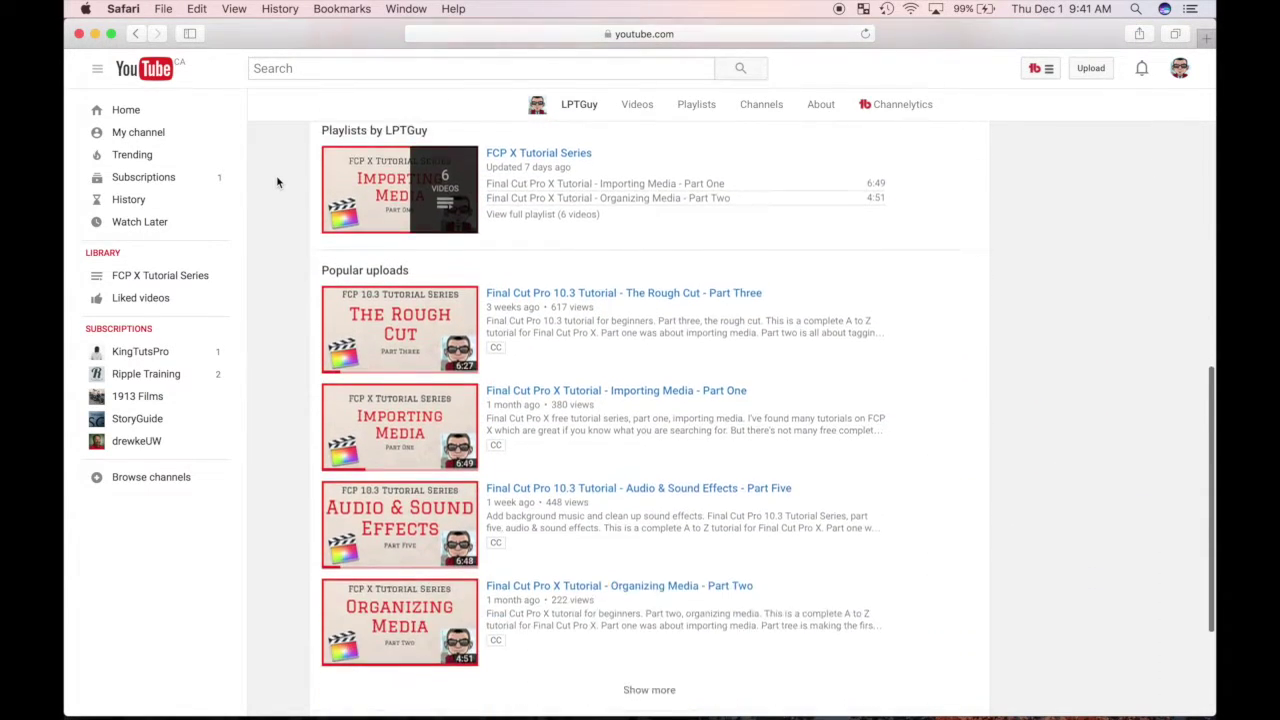
pyautogui.scroll(7, 277, 181)
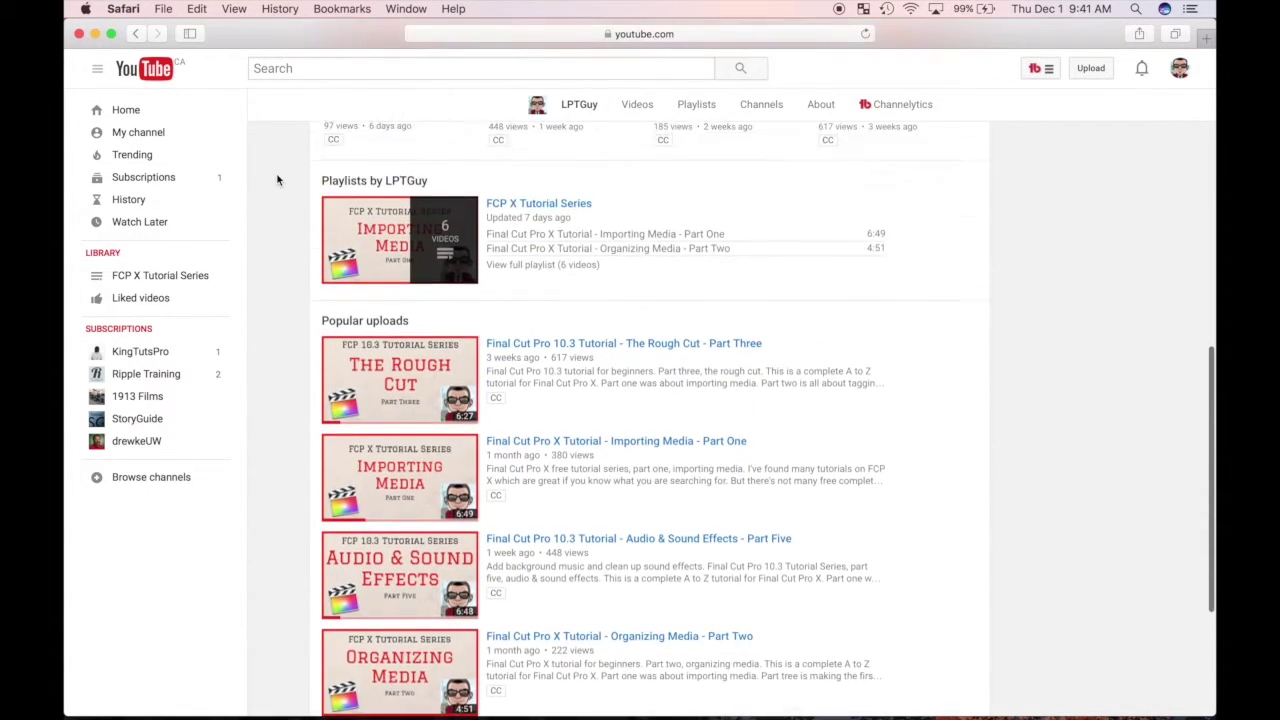
pyautogui.scroll(10, 277, 180)
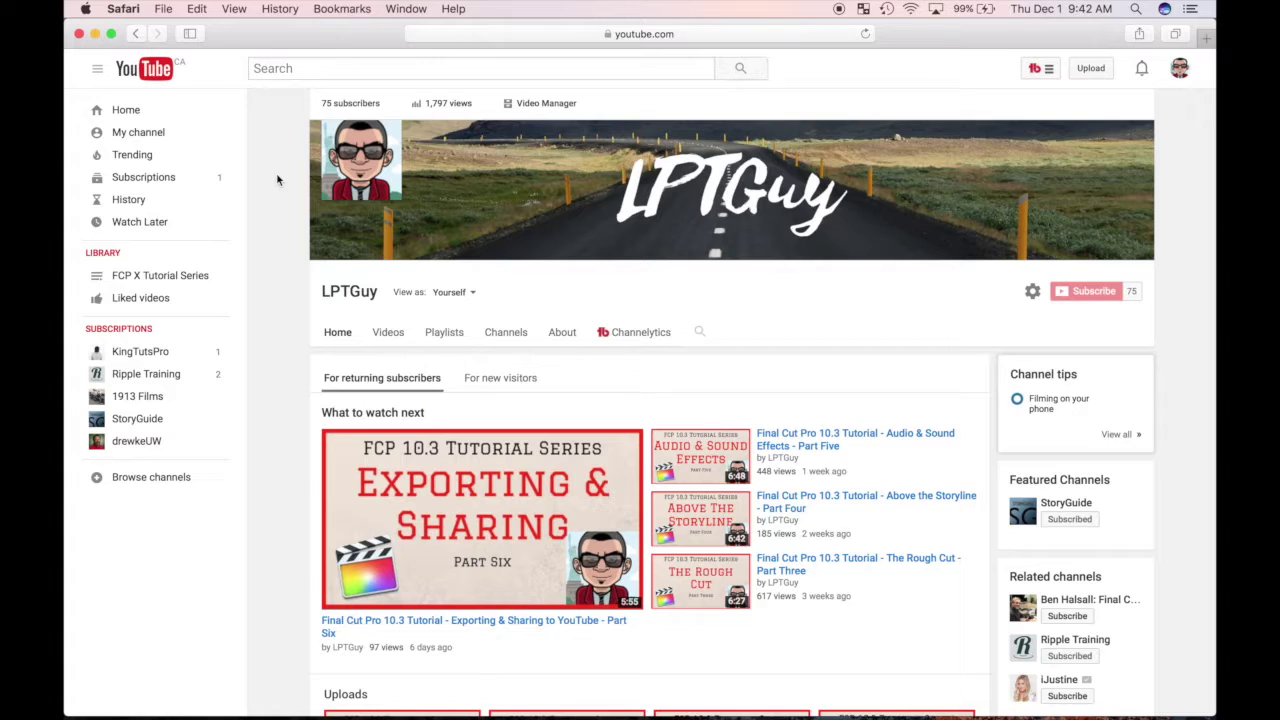
# Close the Safari window, leaving QuickTime Player active on the desktop.
pyautogui.click(79, 34)
pyautogui.click(838, 9)
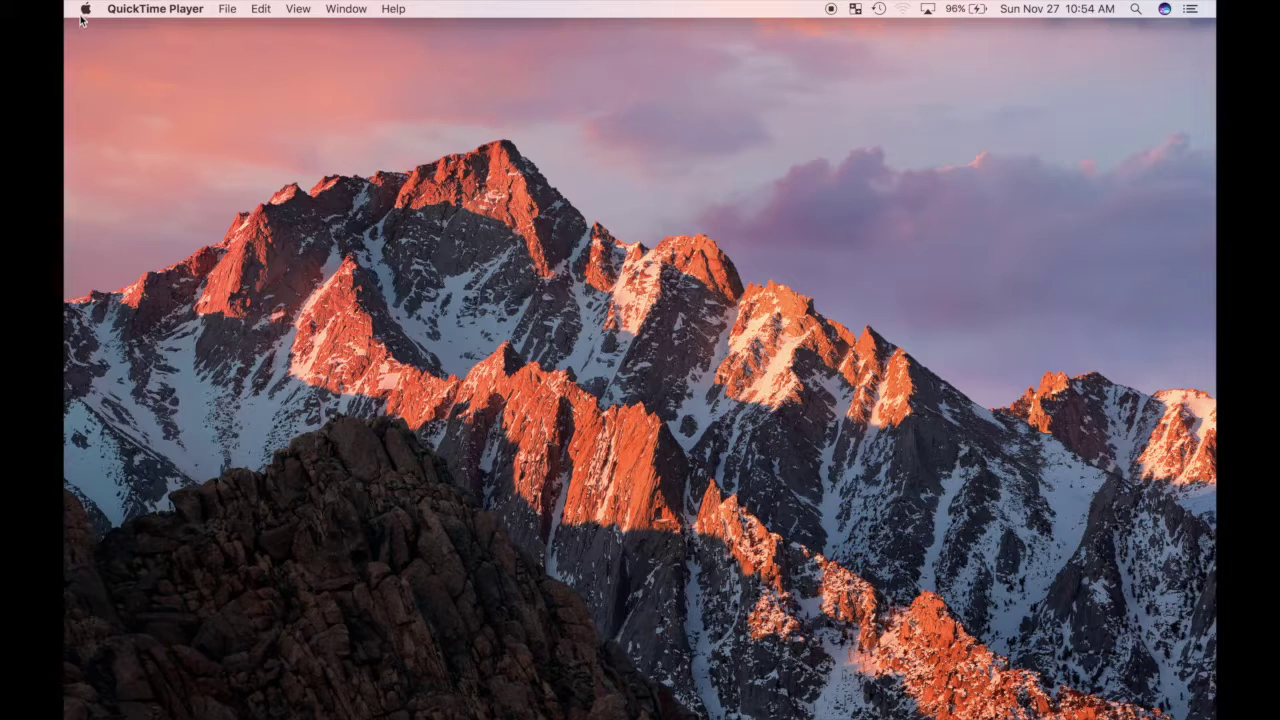
# Check the Mac's specs and 143.62 GB free storage in About This Mac, then launch Final Cut Pro.
pyautogui.click(85, 10)
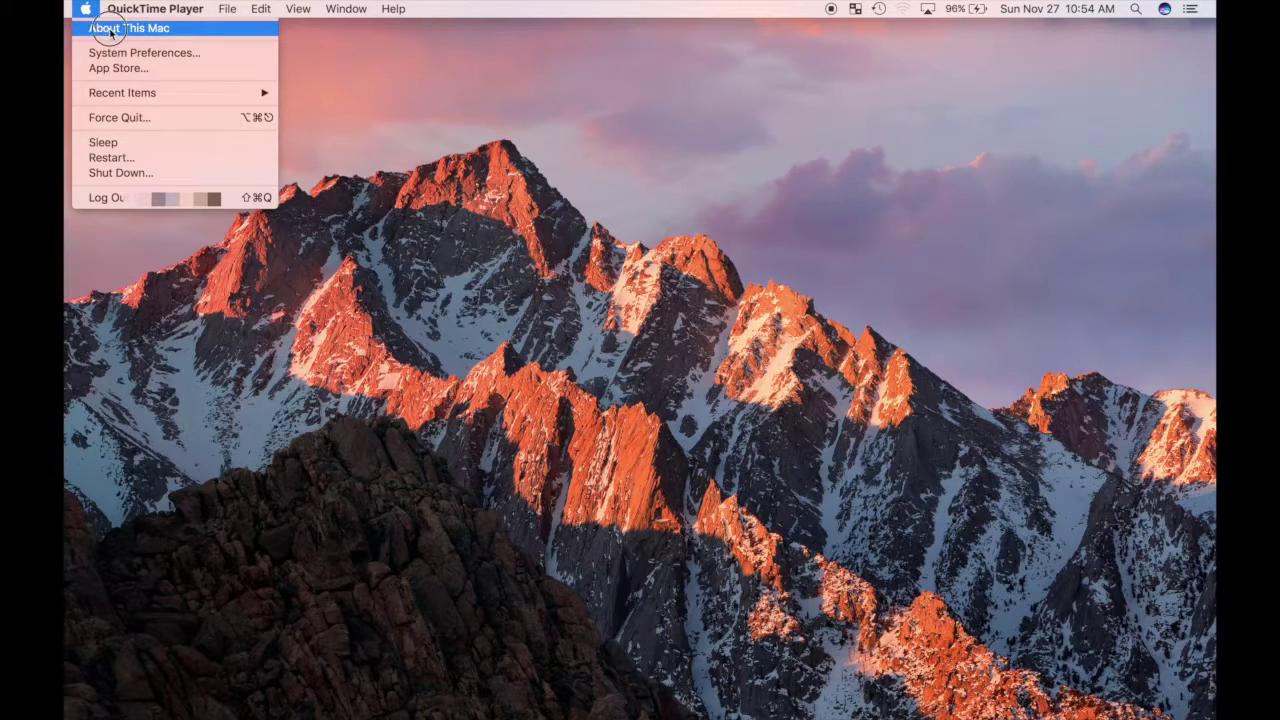
pyautogui.click(97, 29)
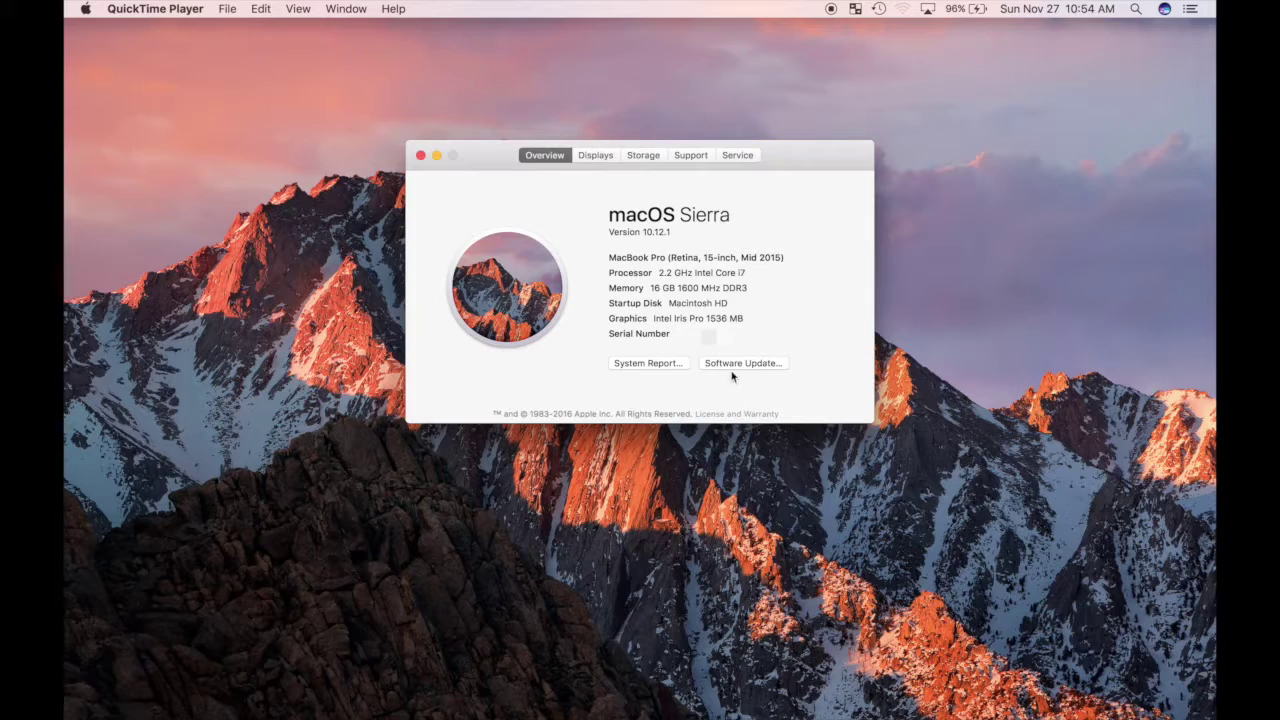
pyautogui.click(645, 157)
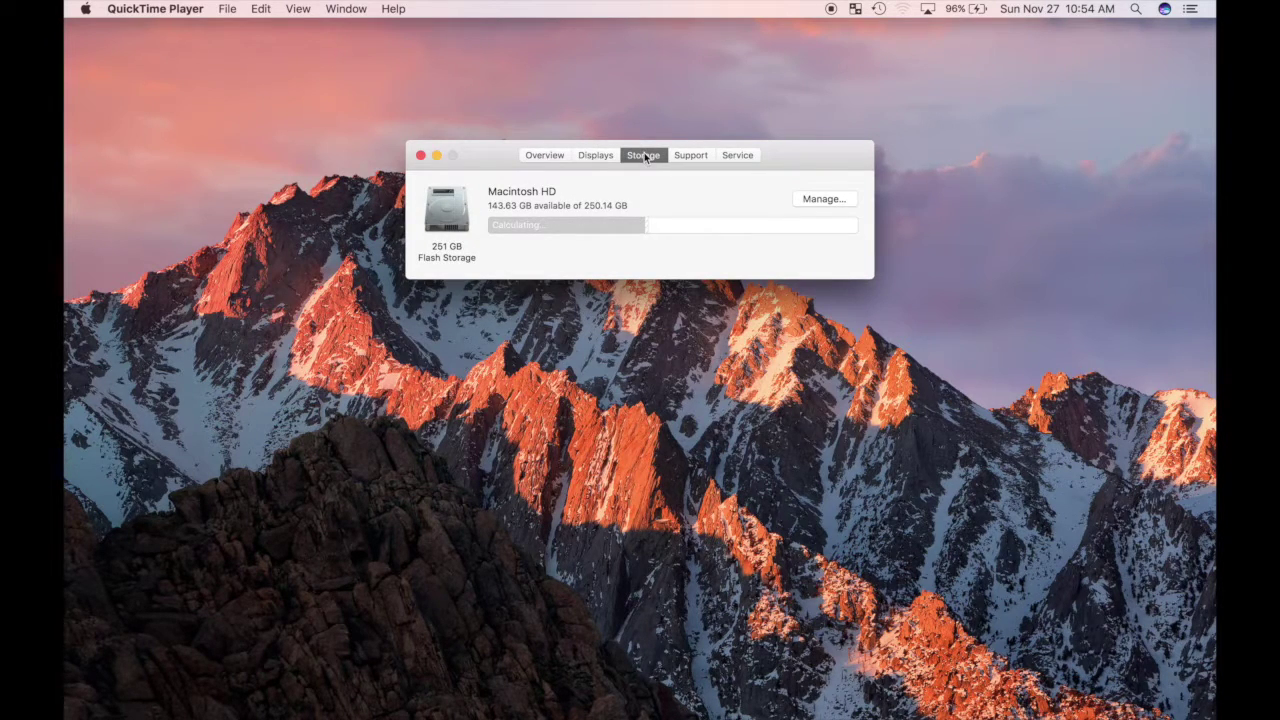
pyautogui.click(557, 157)
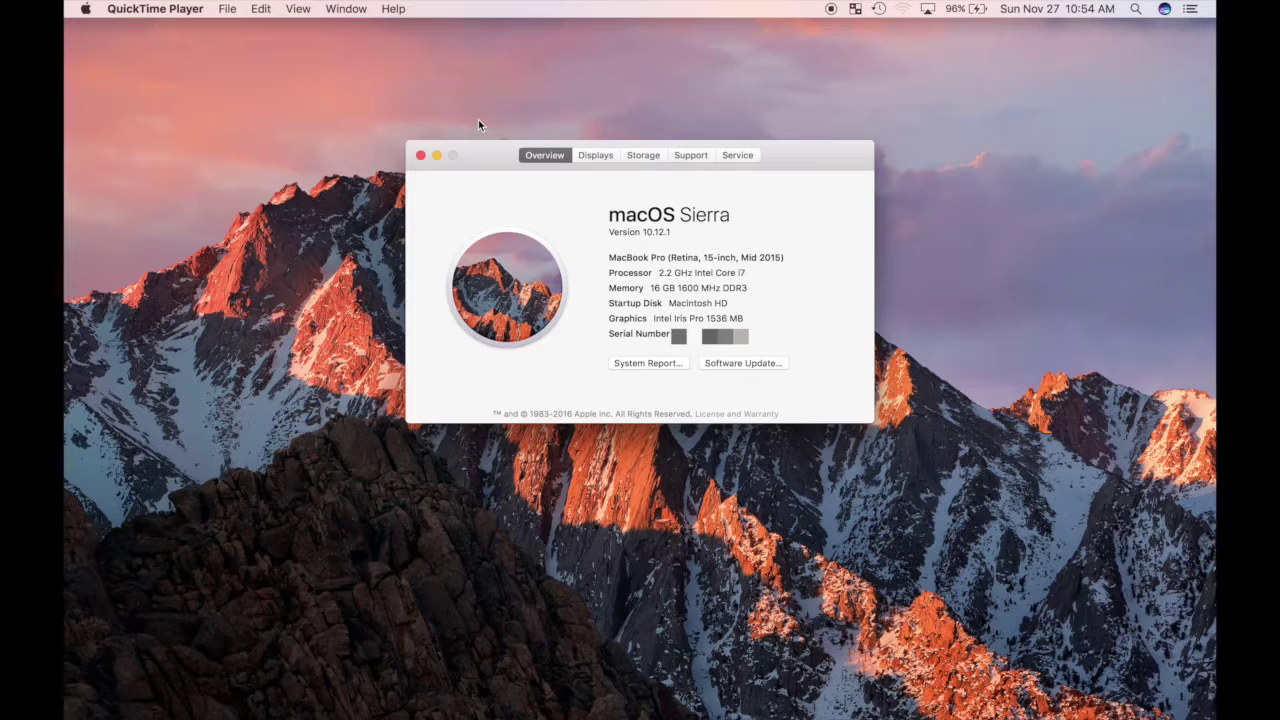
pyautogui.click(421, 156)
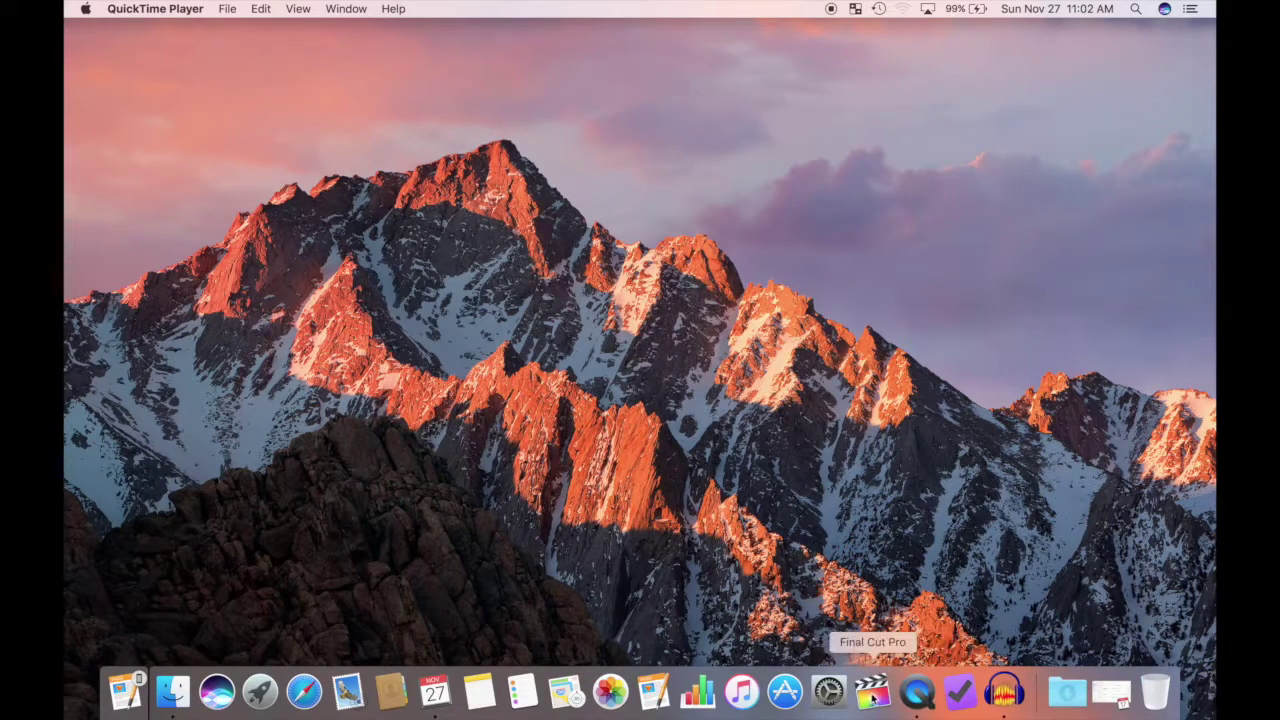
pyautogui.click(873, 697)
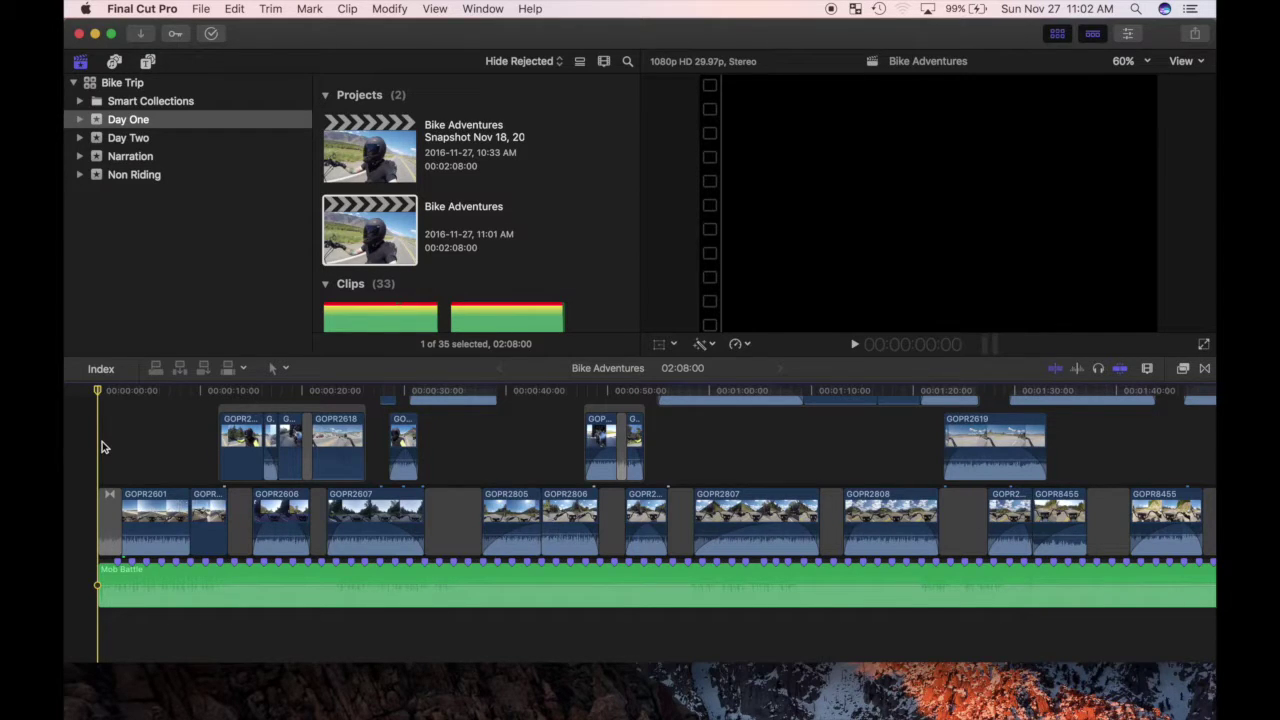
# Delete the Mob Battle music clip from the Bike Adventures timeline.
pyautogui.click(143, 579)
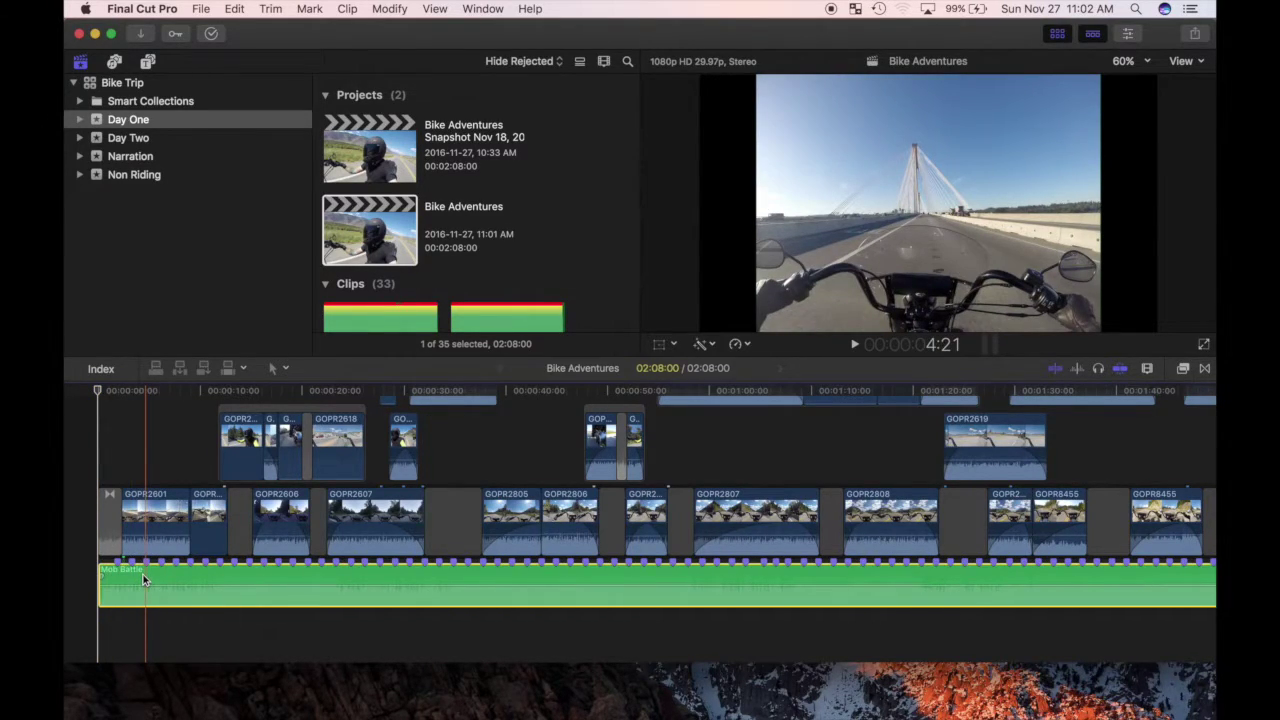
pyautogui.press('Delete')
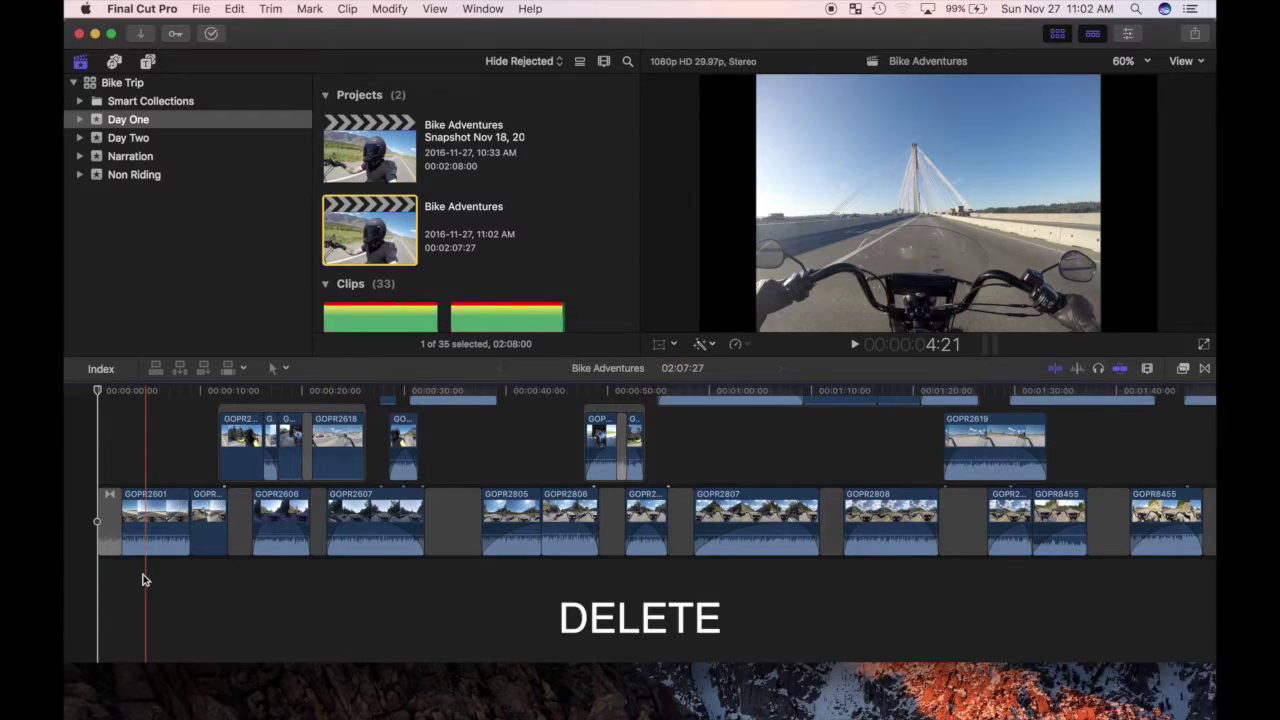
pyautogui.scroll(-4, 408, 288)
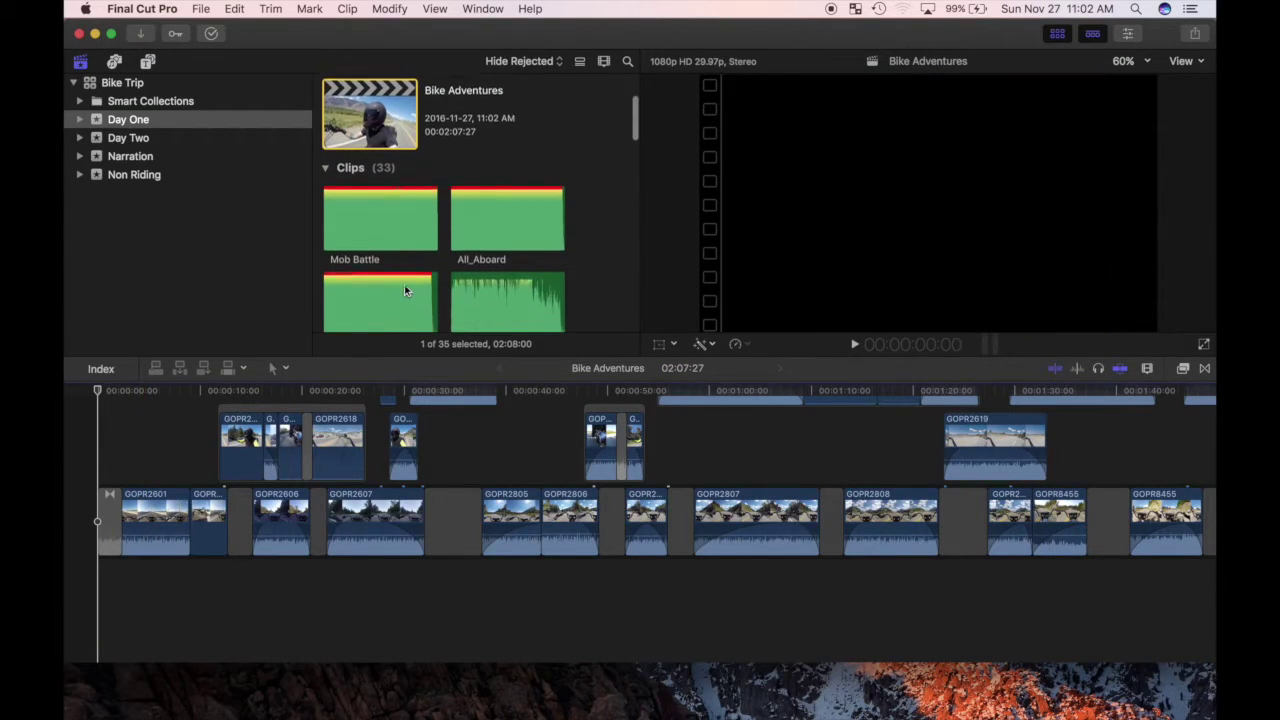
# Connect the All_Aboard song below the video and lower its volume to -8.0 dB.
pyautogui.click(498, 215)
pyautogui.press('q')
pyautogui.moveTo(242, 584); pyautogui.dragTo(240, 594)
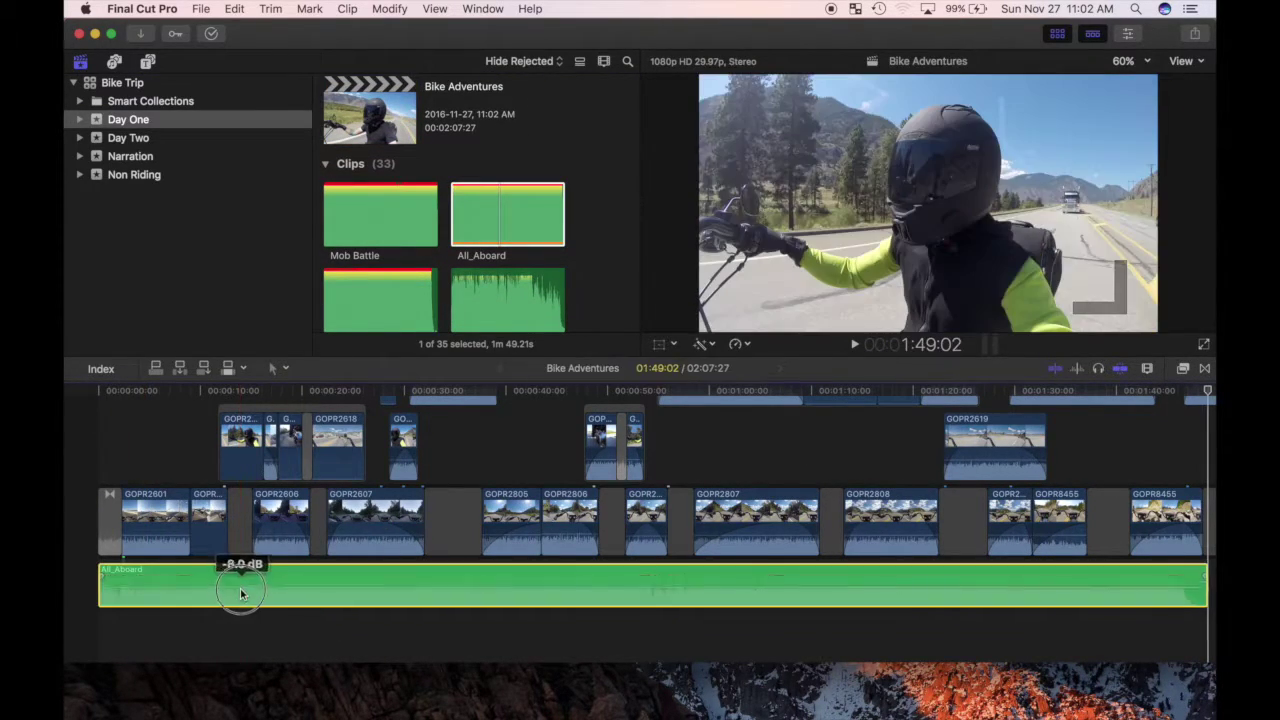
# Play the project from the start and add markers on three beats of the song.
pyautogui.press('Home')
pyautogui.press('space')
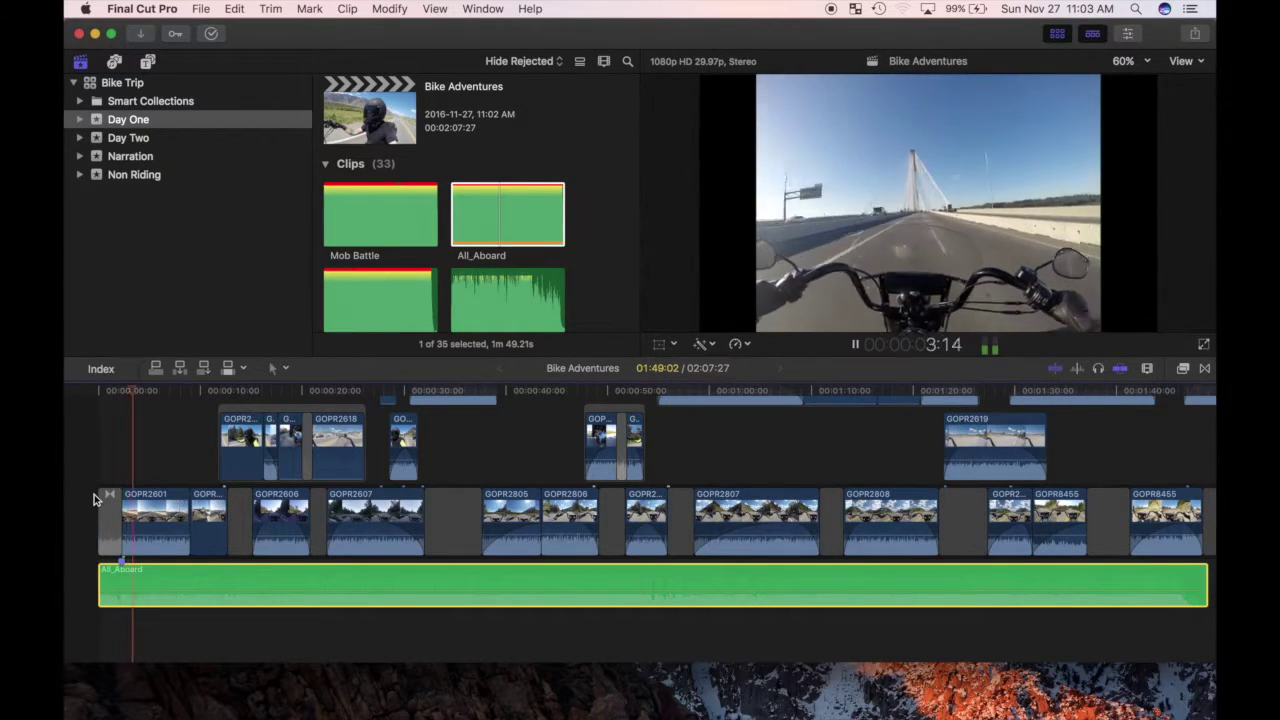
pyautogui.press('m')
pyautogui.press('m')
pyautogui.press('m')
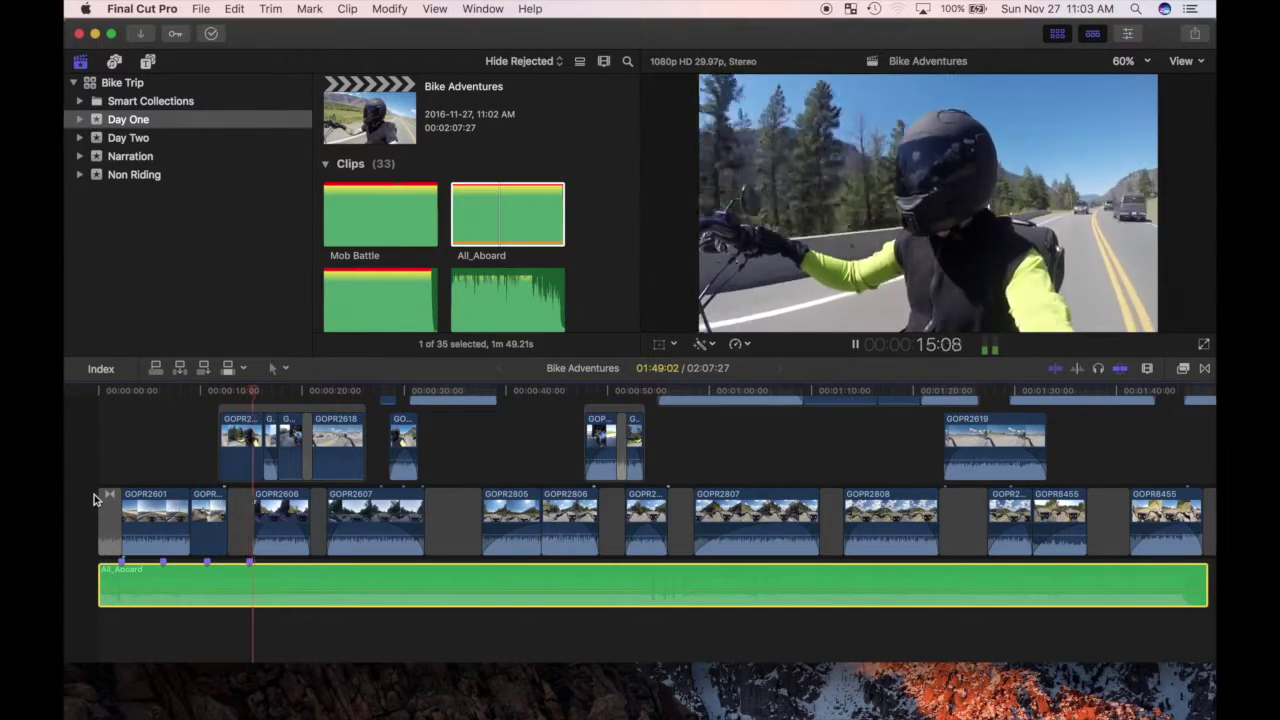
pyautogui.press('m')
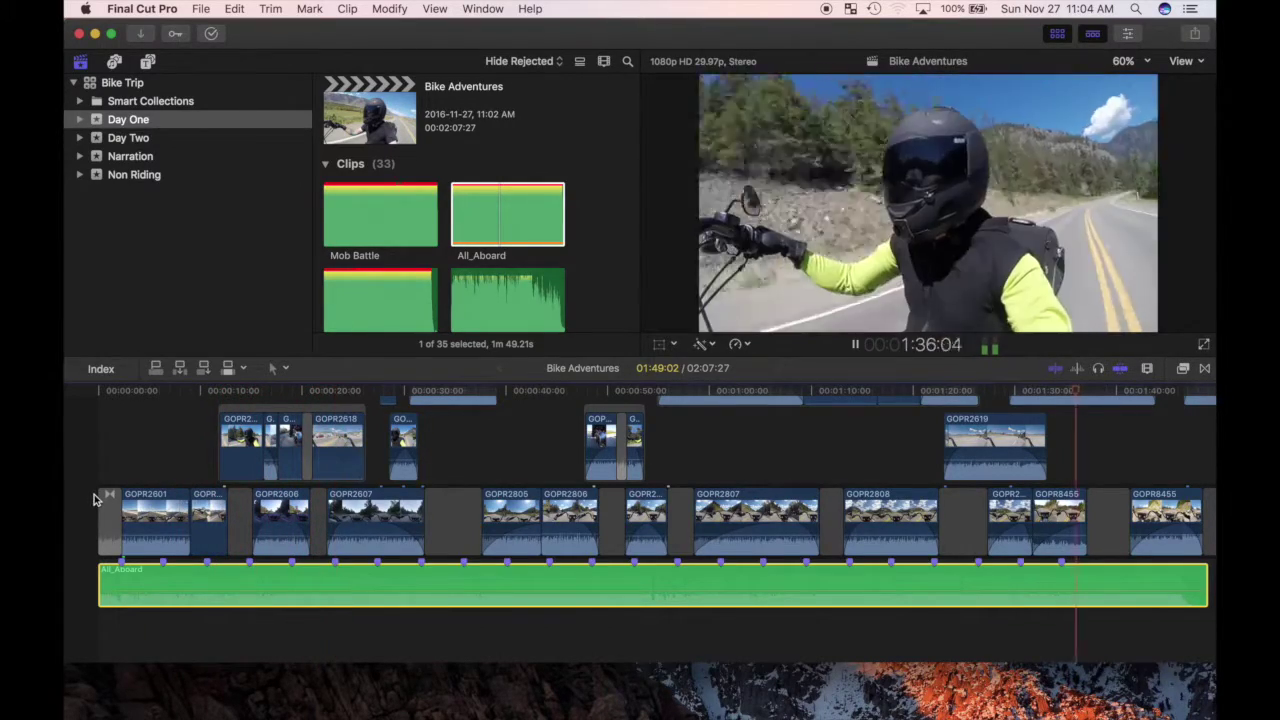
pyautogui.press('m')
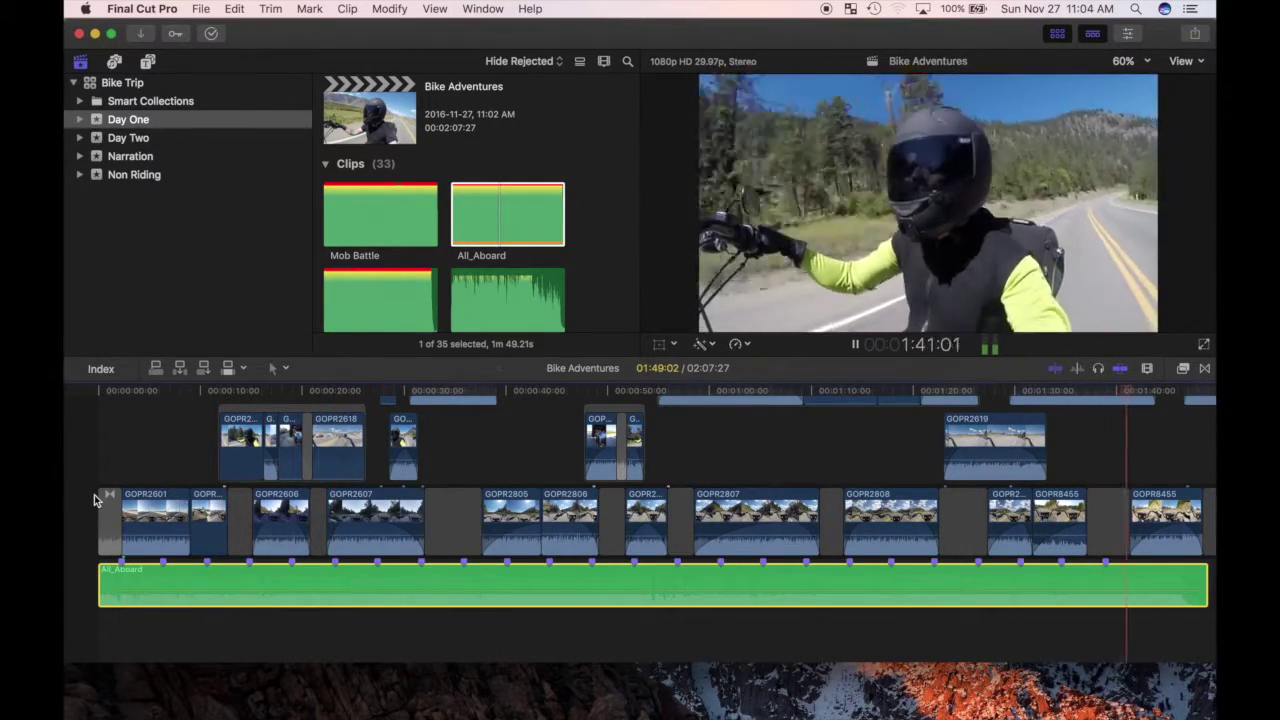
pyautogui.press('m')
pyautogui.press('m')
pyautogui.click(162, 470)
# With the Trim tool, snap the first edits and GOPR2618's end to beat markers.
pyautogui.press('t')
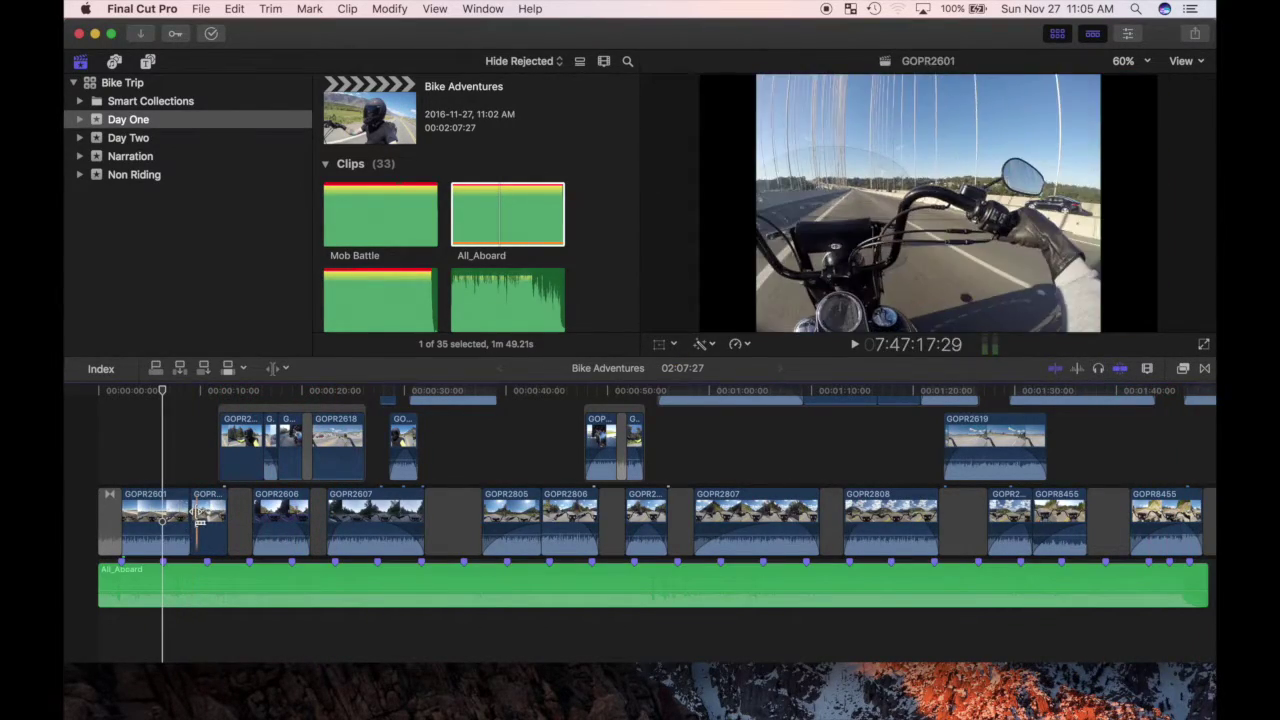
pyautogui.moveTo(197, 512); pyautogui.dragTo(166, 518)
pyautogui.moveTo(219, 447); pyautogui.dragTo(214, 447)
pyautogui.scroll(1, 286, 423)
pyautogui.click(291, 441)
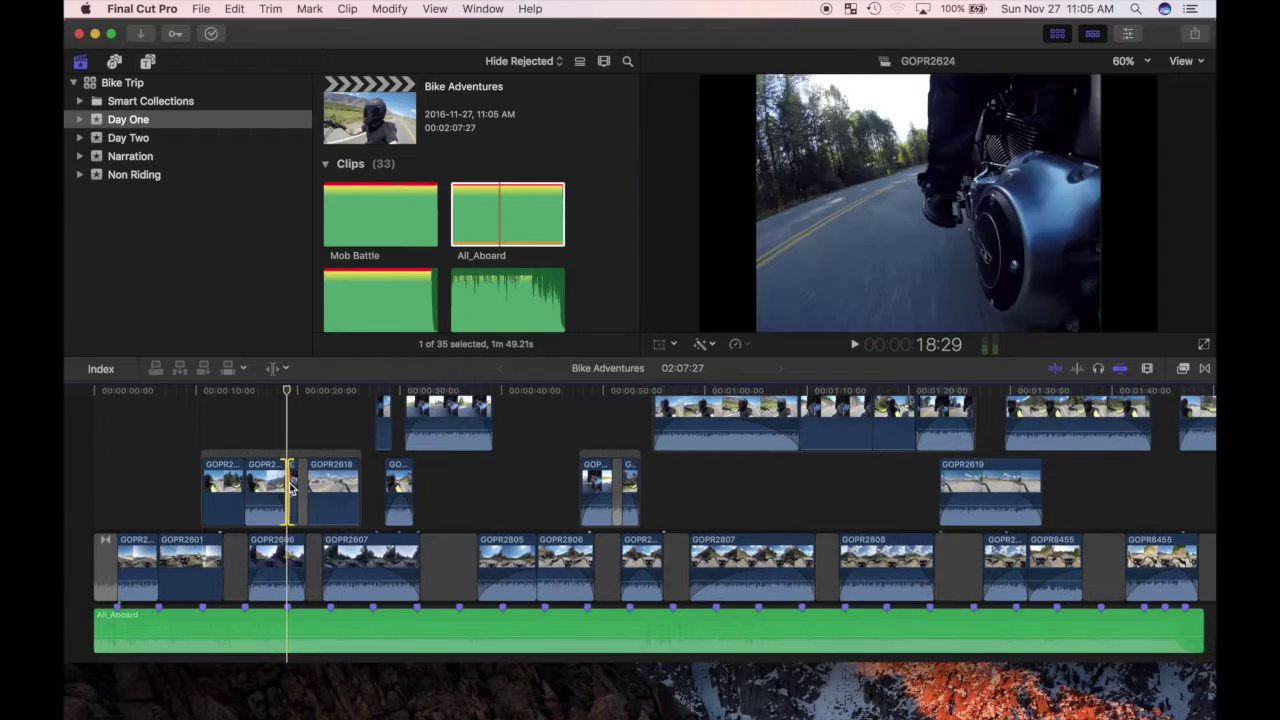
pyautogui.moveTo(291, 487); pyautogui.dragTo(322, 487)
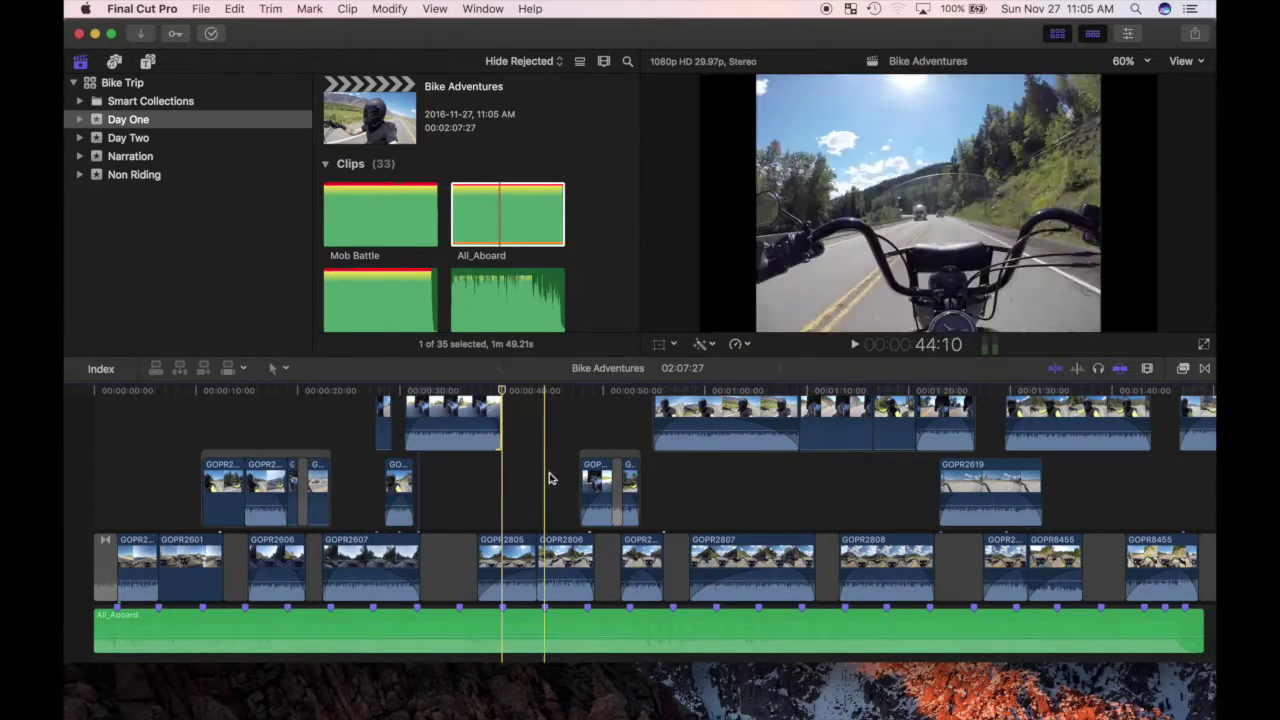
# Advance the playhead further along the timeline toward the later edits.
pyautogui.click(586, 471)
pyautogui.click(663, 470)
pyautogui.hscroll(2, 815, 470)
pyautogui.click(784, 469)
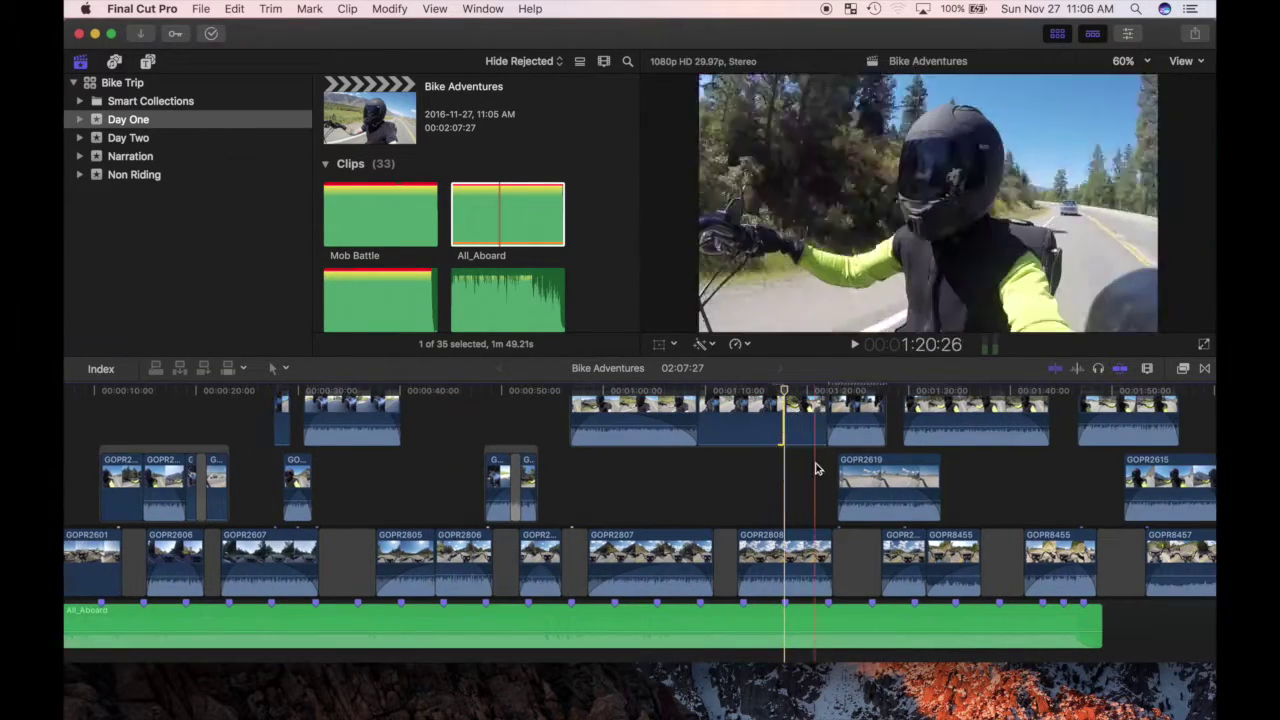
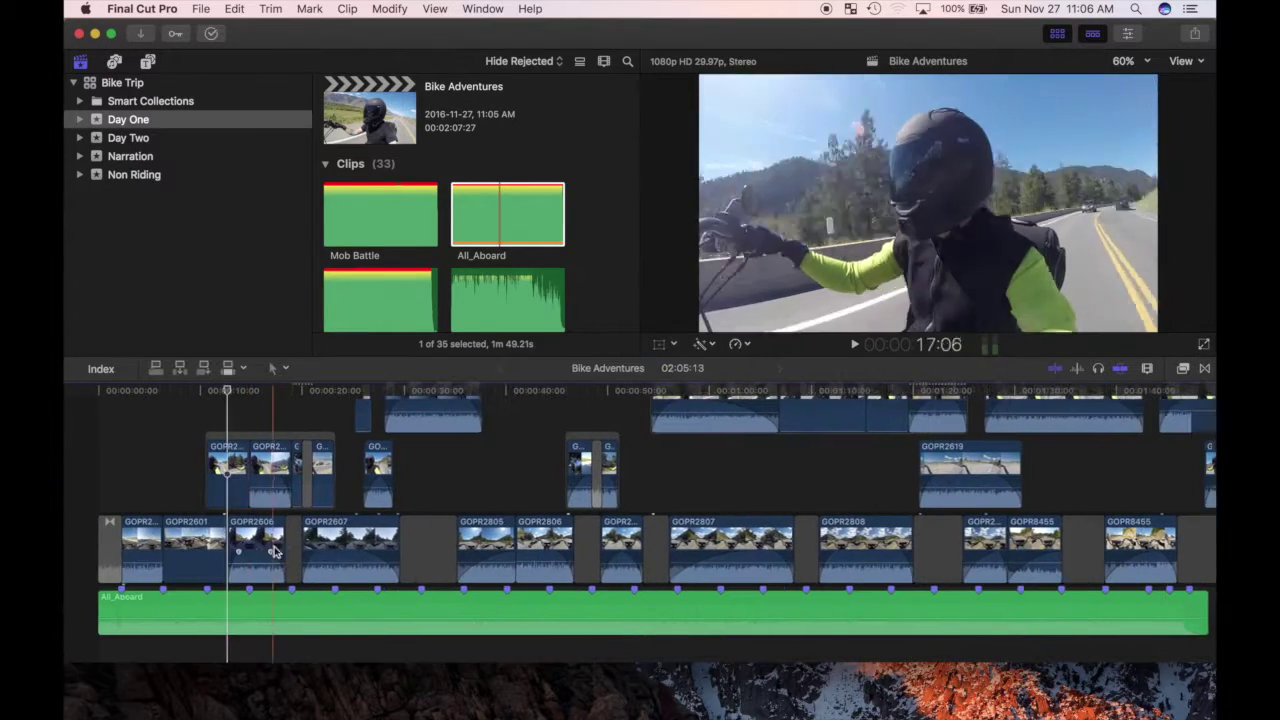
# Delete the gaps in the primary storyline and ripple-trim an edit point to close up the clips.
pyautogui.click(428, 550)
pyautogui.press('Delete')
pyautogui.click(528, 550)
pyautogui.press('Delete')
pyautogui.click(571, 550)
pyautogui.press('Delete')
pyautogui.press('Delete')
pyautogui.click(754, 557)
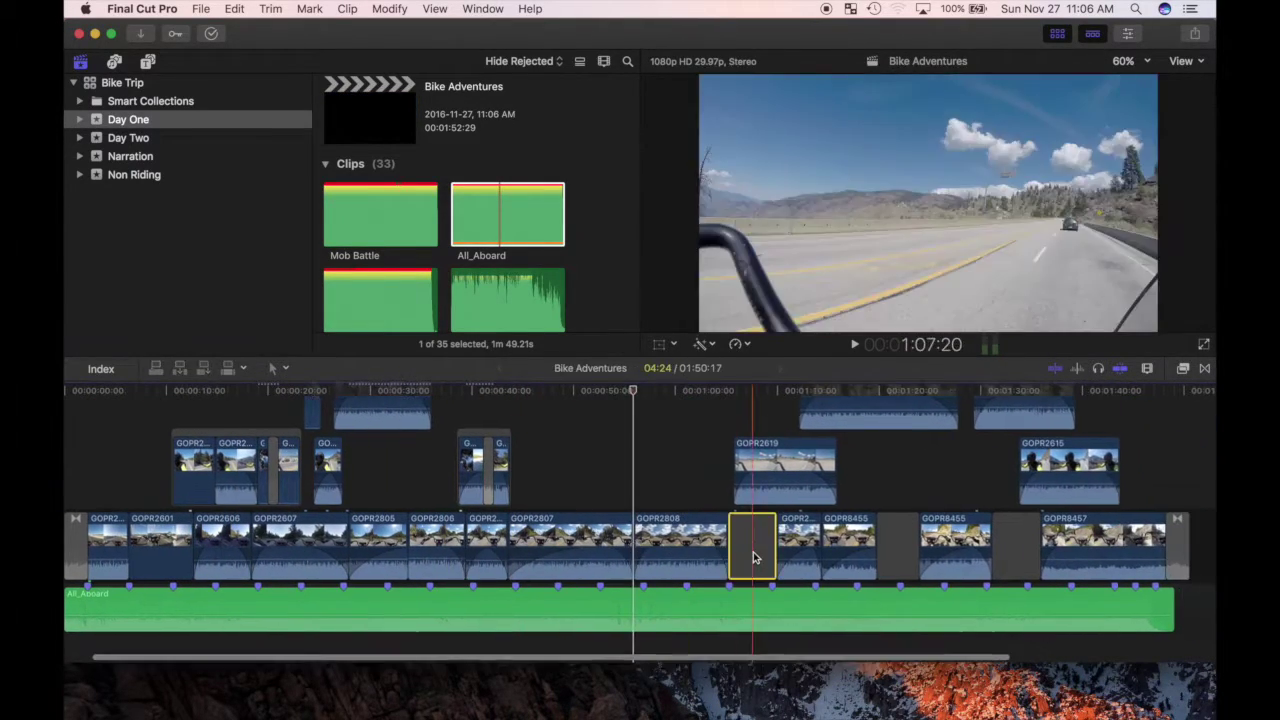
pyautogui.press('Delete')
pyautogui.moveTo(923, 548); pyautogui.dragTo(812, 558)
# Lower the clip height slider in Clip Appearance so timeline clips display shorter.
pyautogui.scroll(4, 320, 520)
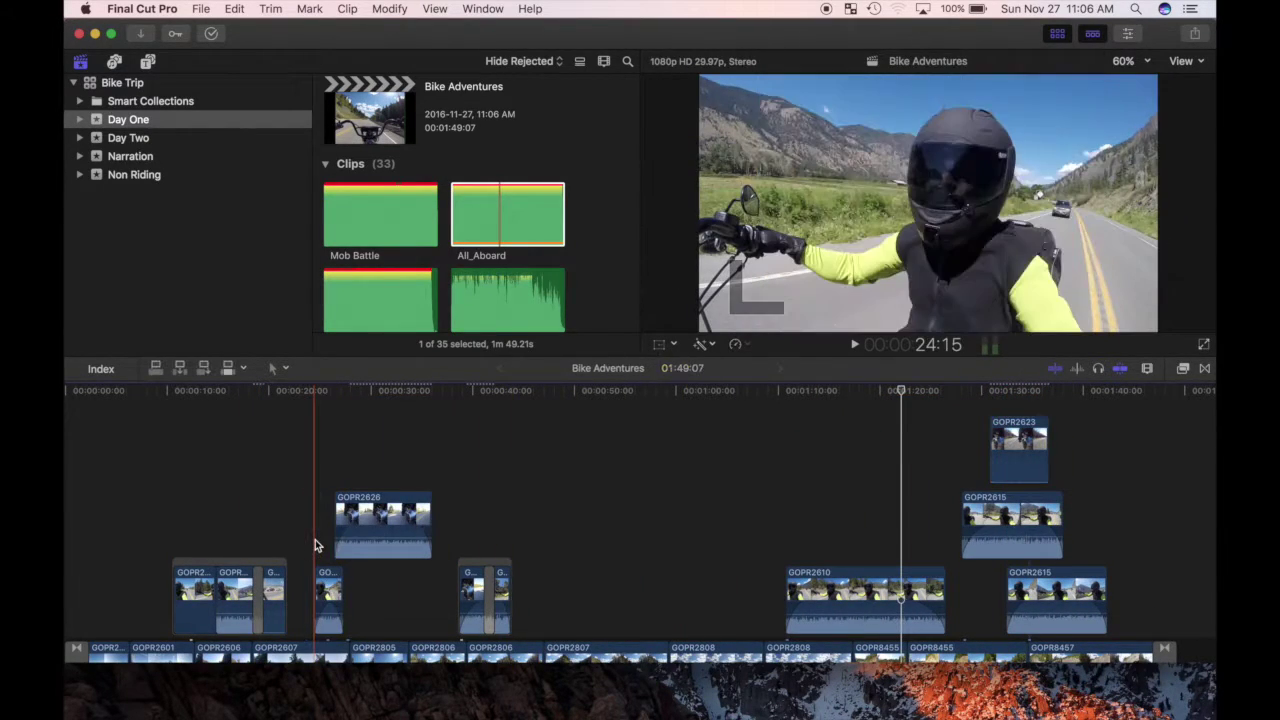
pyautogui.scroll(-2, 314, 545)
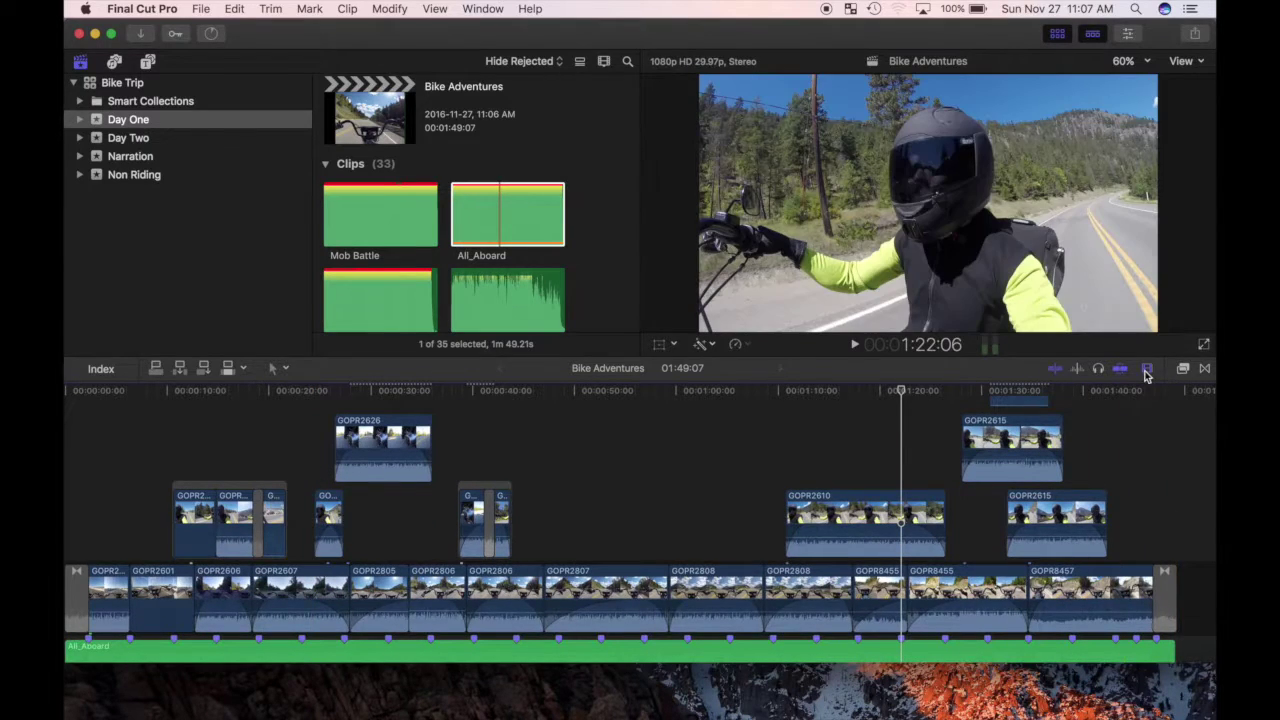
pyautogui.click(1147, 368)
pyautogui.moveTo(1055, 455); pyautogui.dragTo(1040, 450)
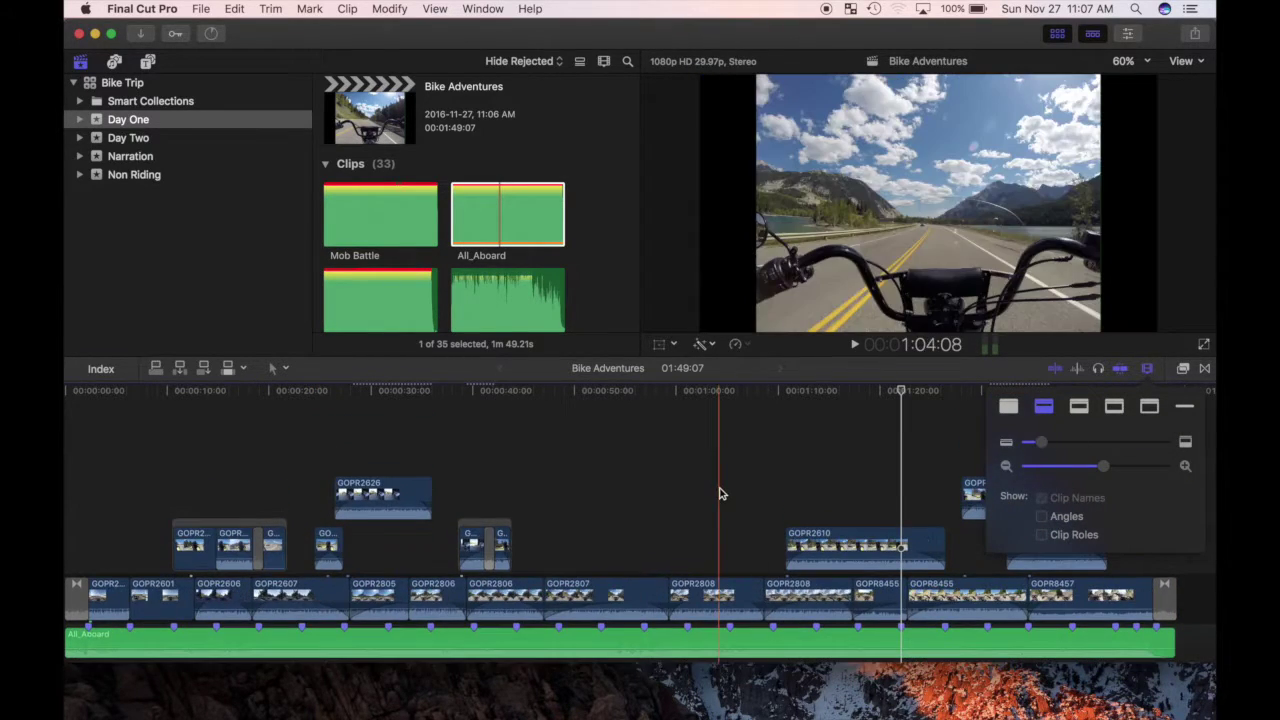
pyautogui.scroll(-1, 720, 491)
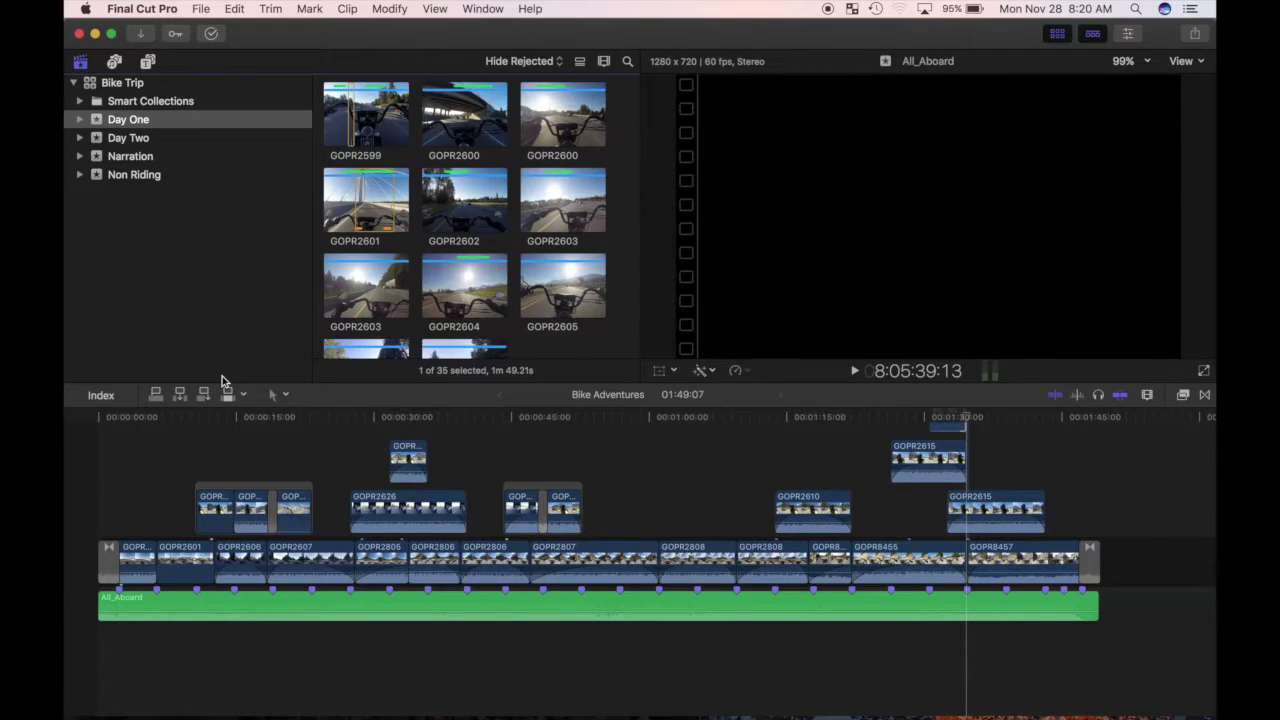
# Select all GOPR clips in the primary storyline and apply Lift from Storyline.
pyautogui.click(66, 461)
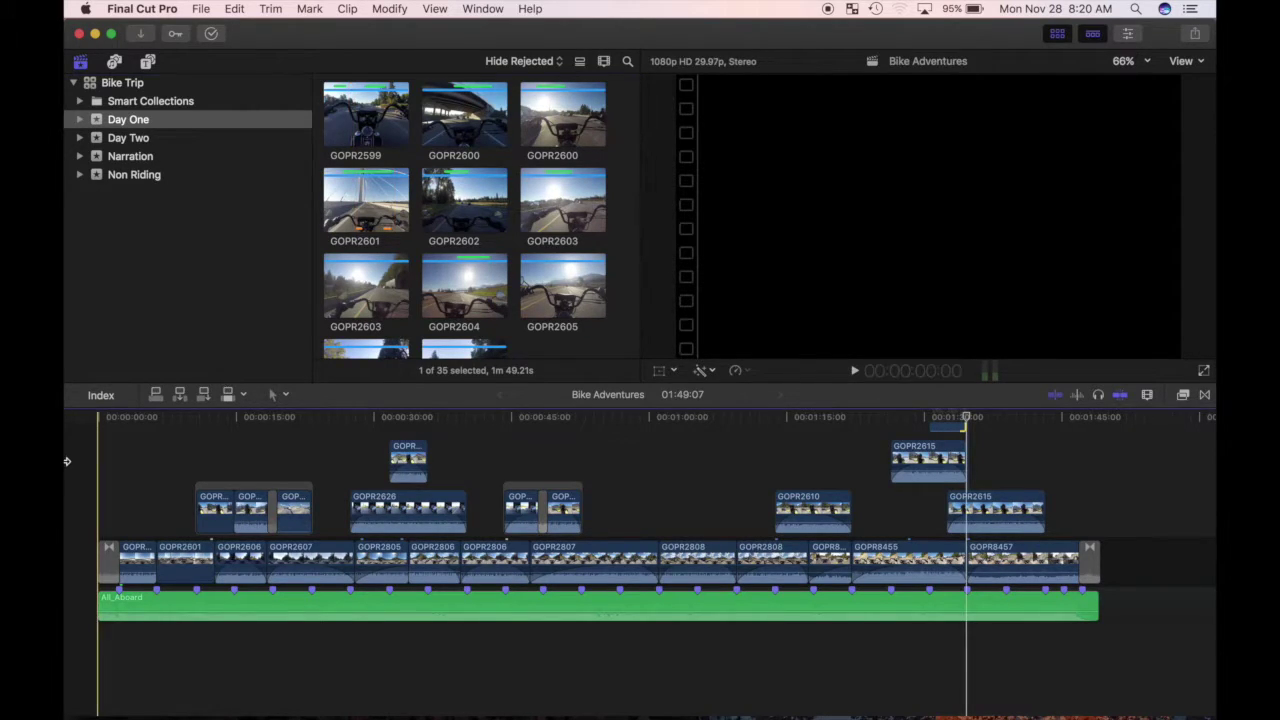
pyautogui.click(93, 485)
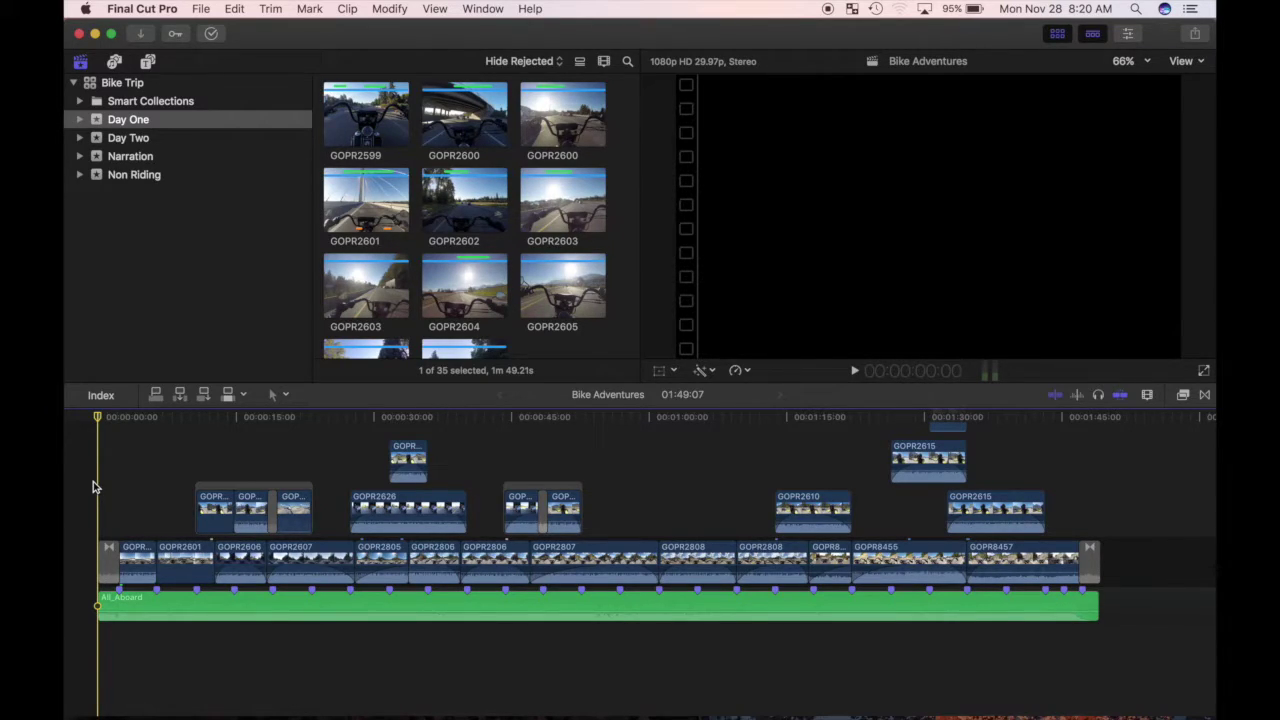
pyautogui.click(110, 572)
pyautogui.keyDown('shift'); pyautogui.click(1094, 575); pyautogui.keyUp('shift')
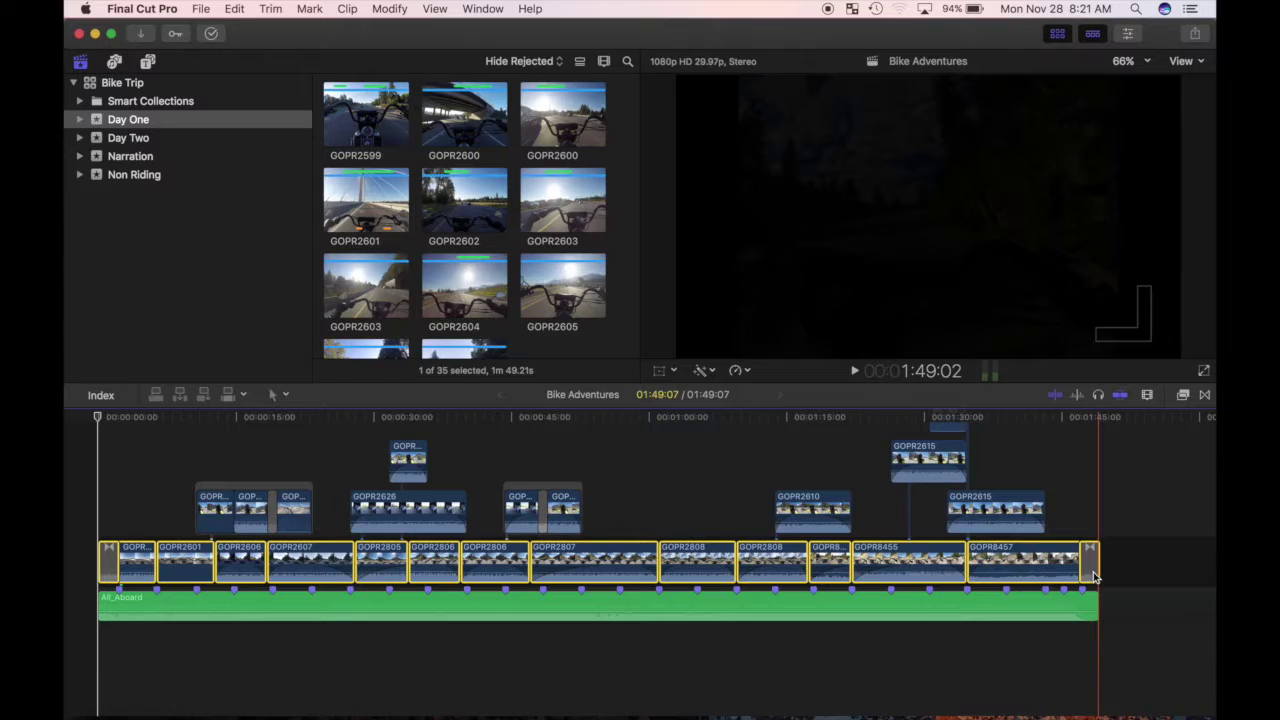
pyautogui.rightClick(786, 556)
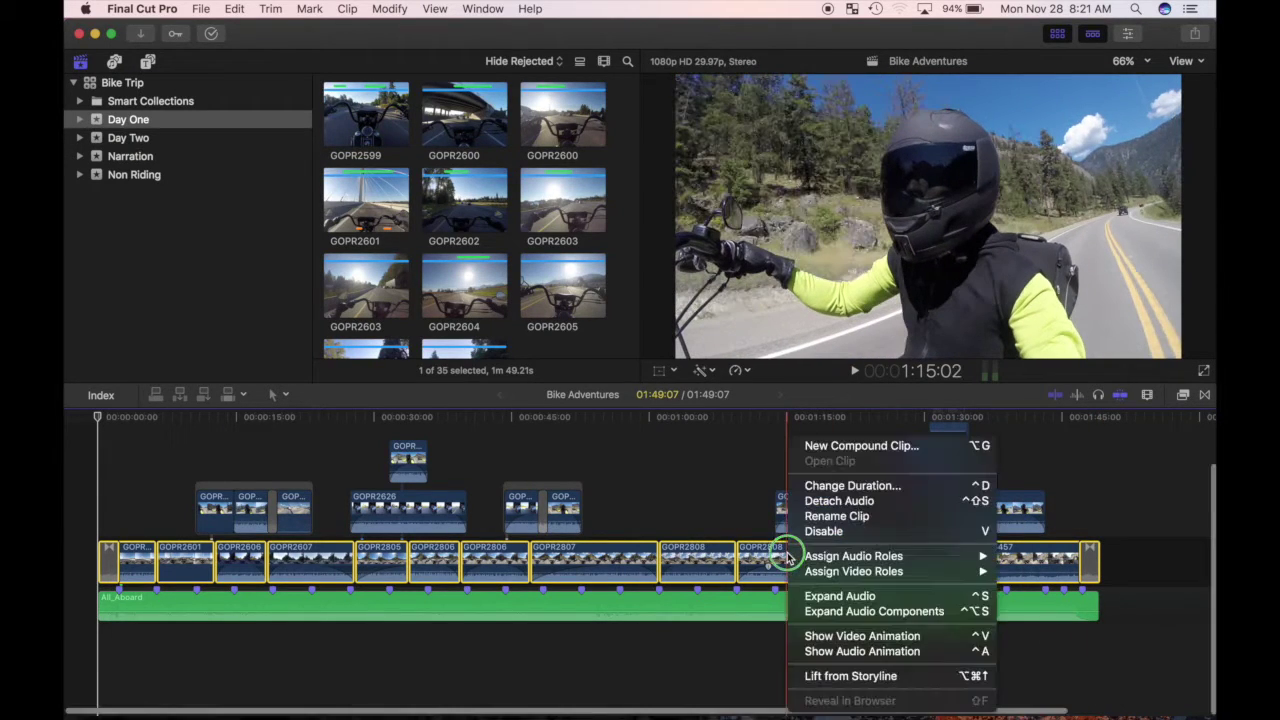
pyautogui.click(797, 678)
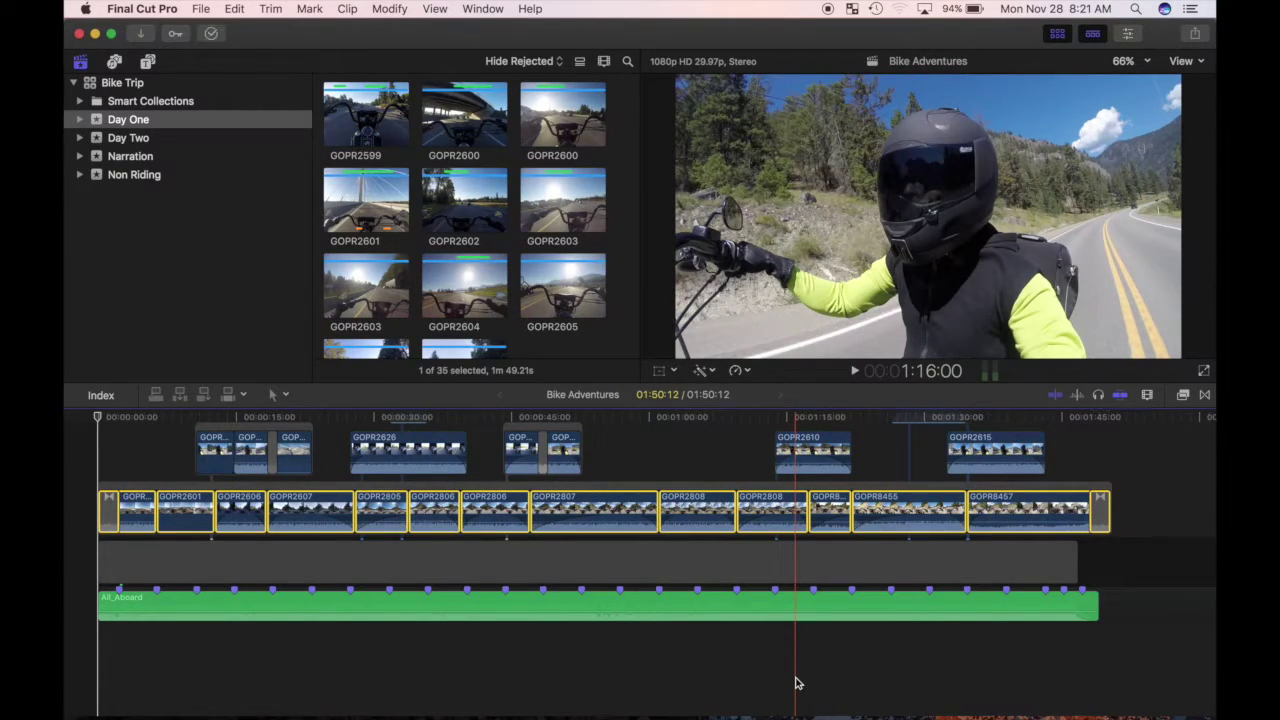
pyautogui.press('Home')
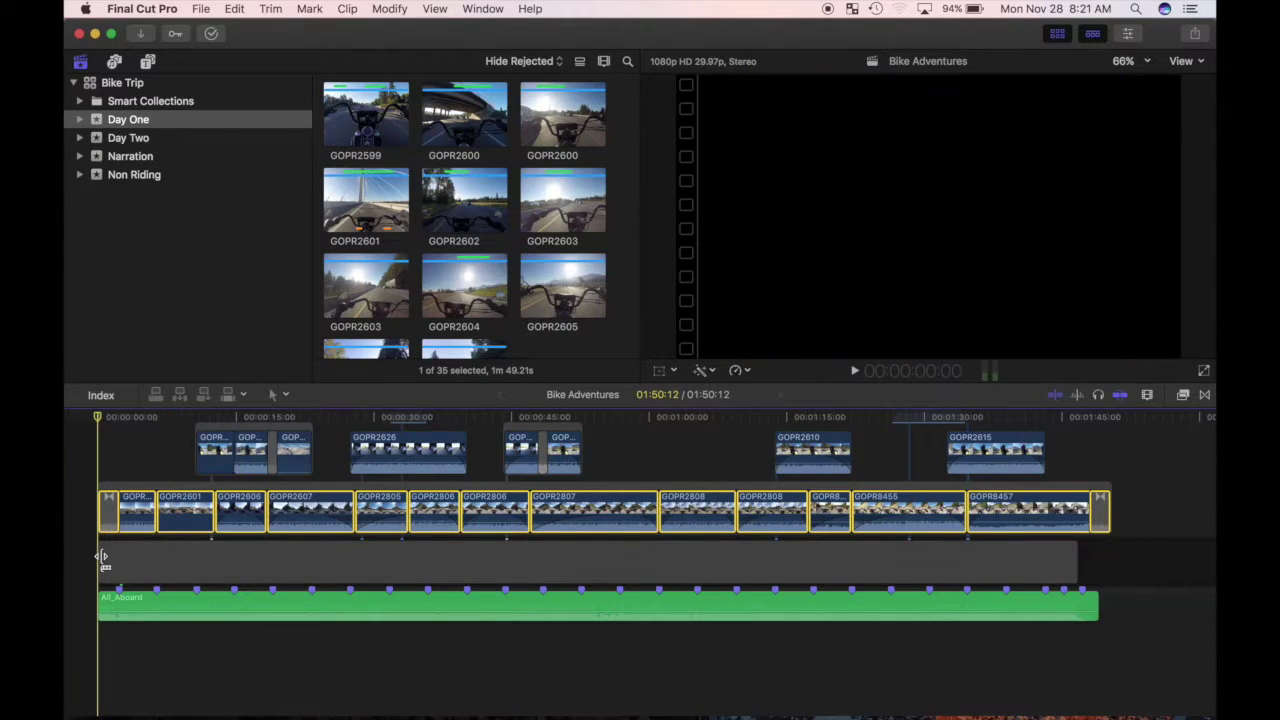
pyautogui.press('space')
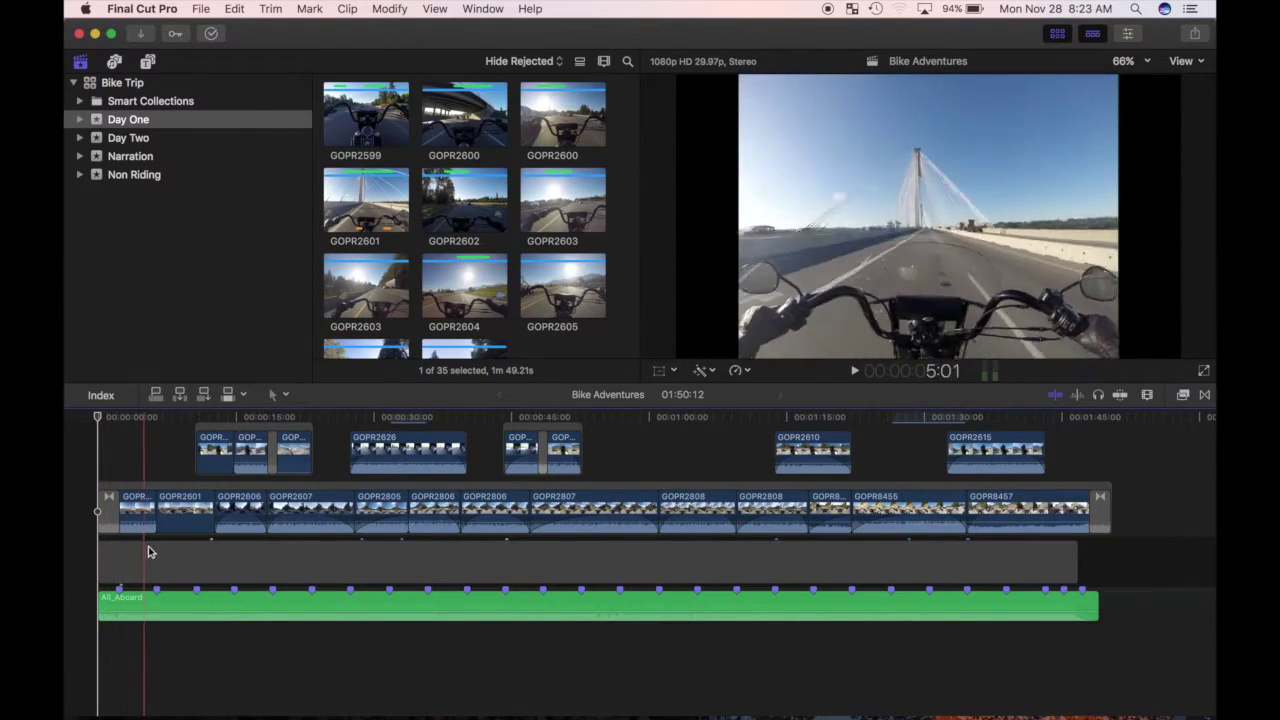
pyautogui.click(157, 553)
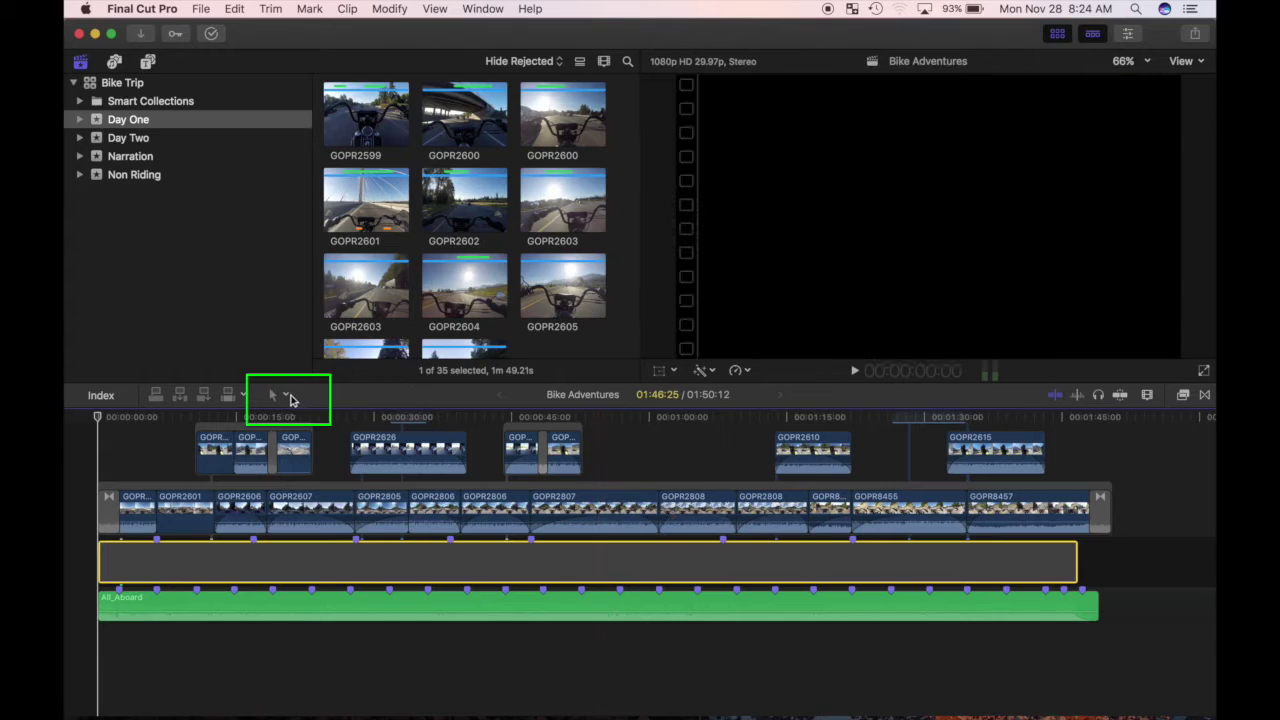
# With the Position tool, drag narration clip BT1 from the Narration event into the gap lane.
pyautogui.click(286, 399)
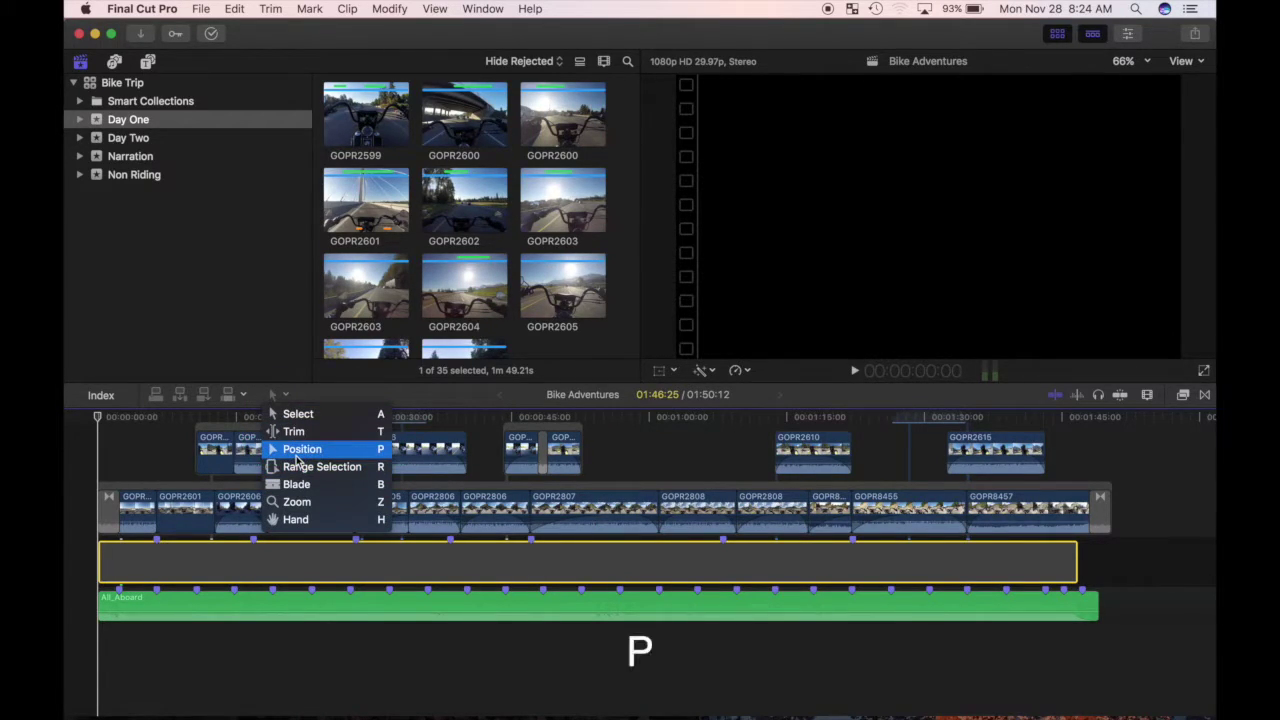
pyautogui.click(301, 449)
pyautogui.click(130, 156)
pyautogui.click(350, 108)
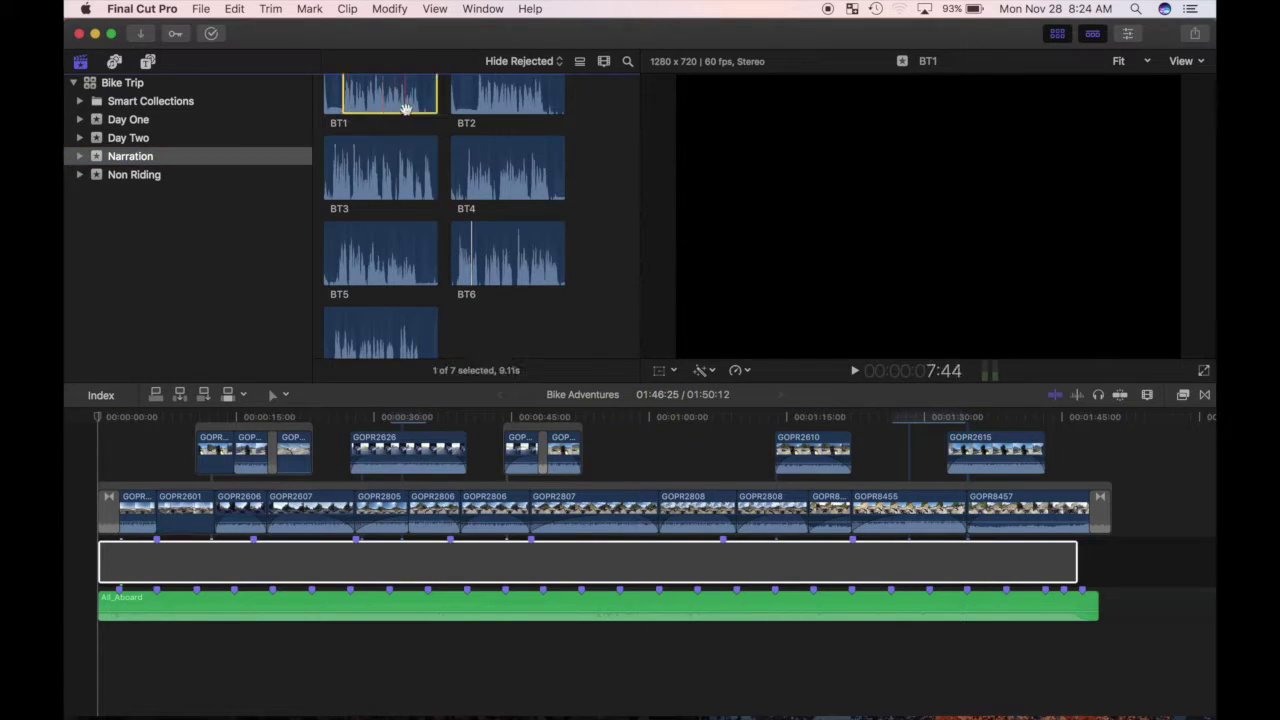
pyautogui.scroll(1, 400, 110)
pyautogui.moveTo(385, 110); pyautogui.dragTo(157, 567)
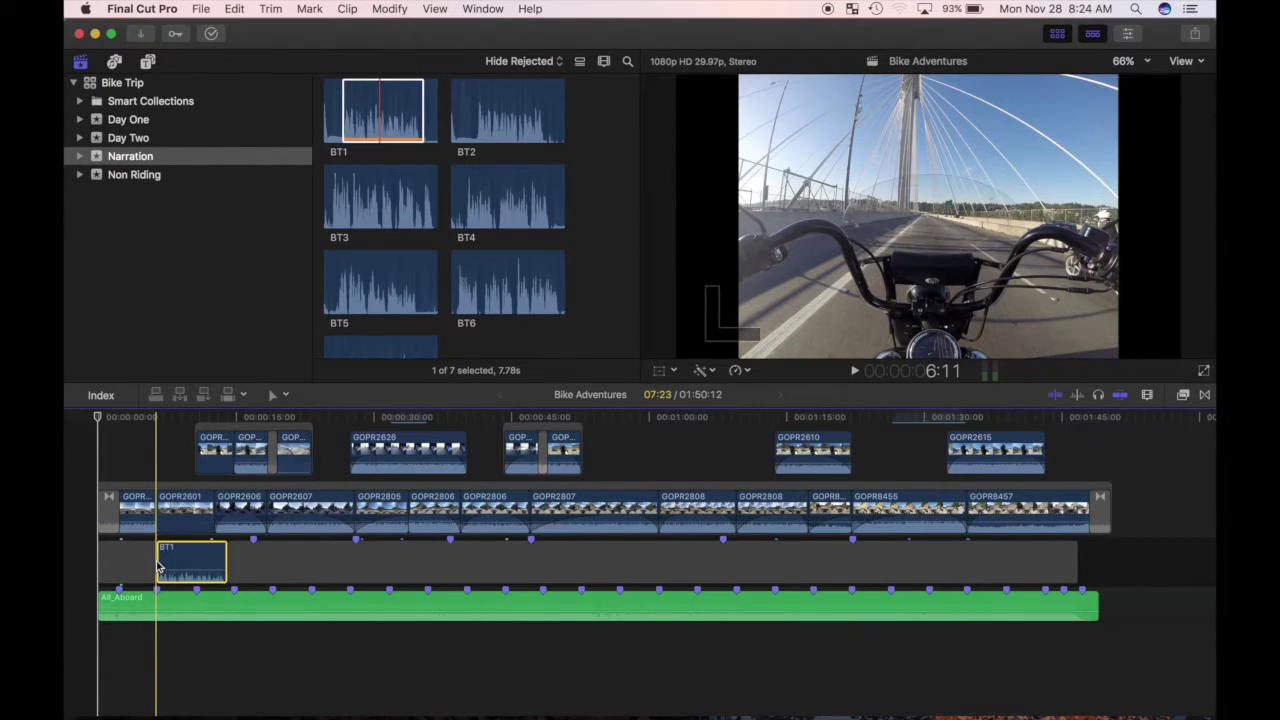
# Mark a range on BT2, add it with D, and slide it later along the timeline.
pyautogui.click(143, 565)
pyautogui.click(259, 570)
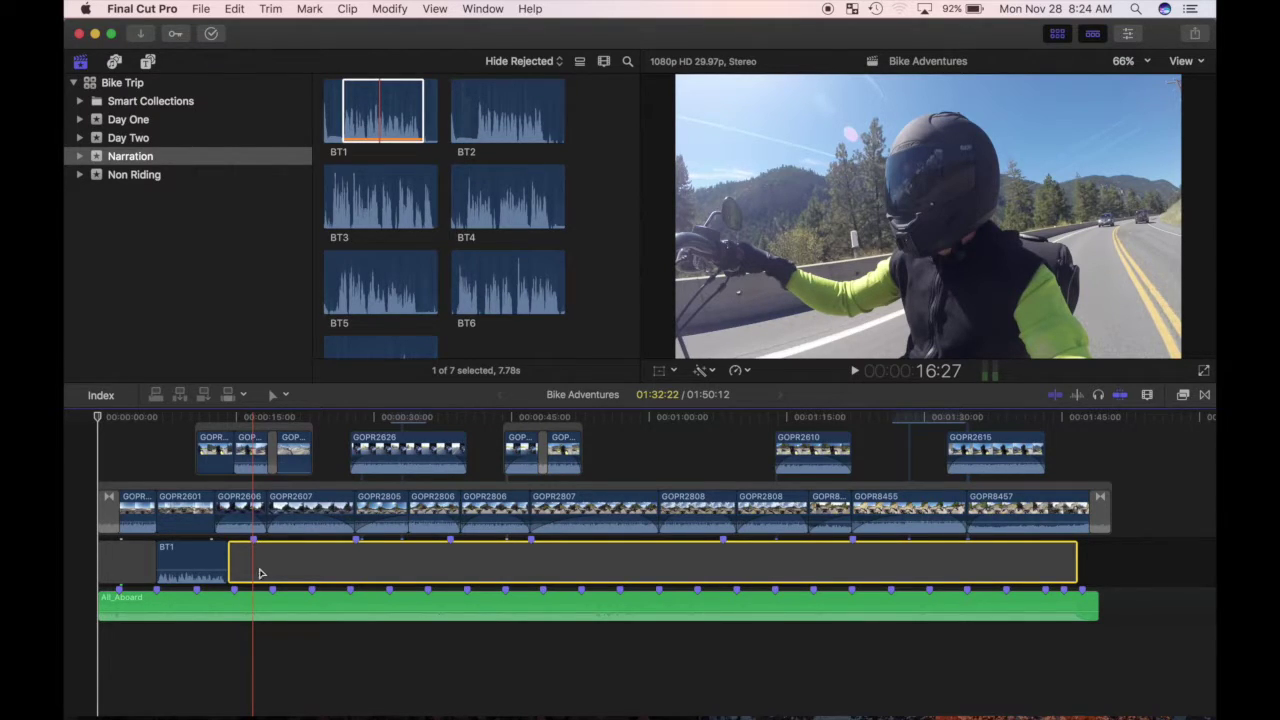
pyautogui.click(253, 648)
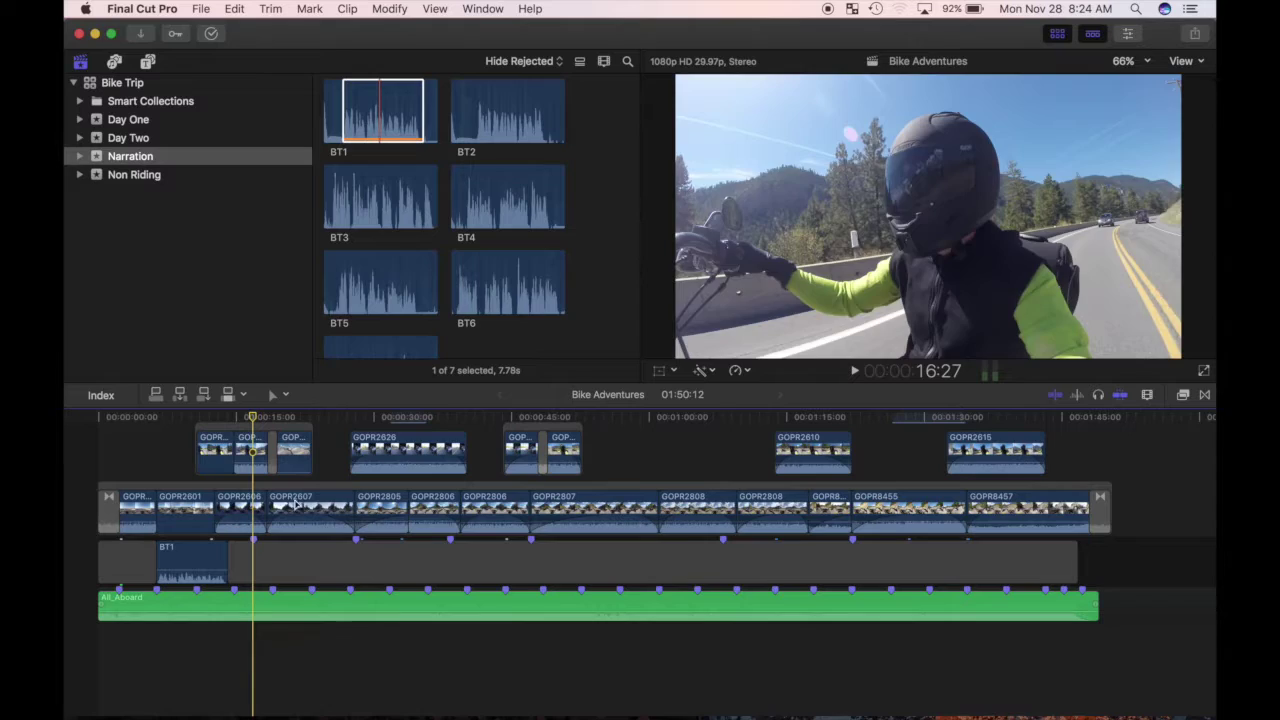
pyautogui.moveTo(474, 137); pyautogui.dragTo(548, 133)
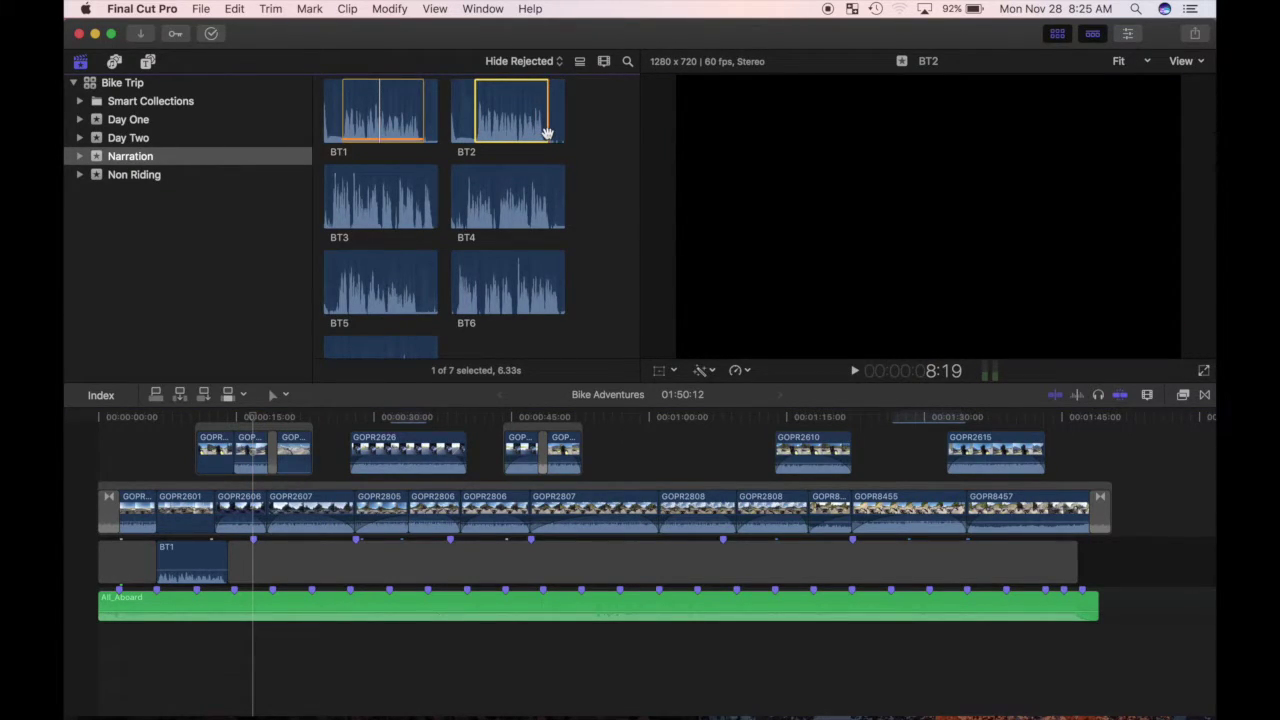
pyautogui.press('d')
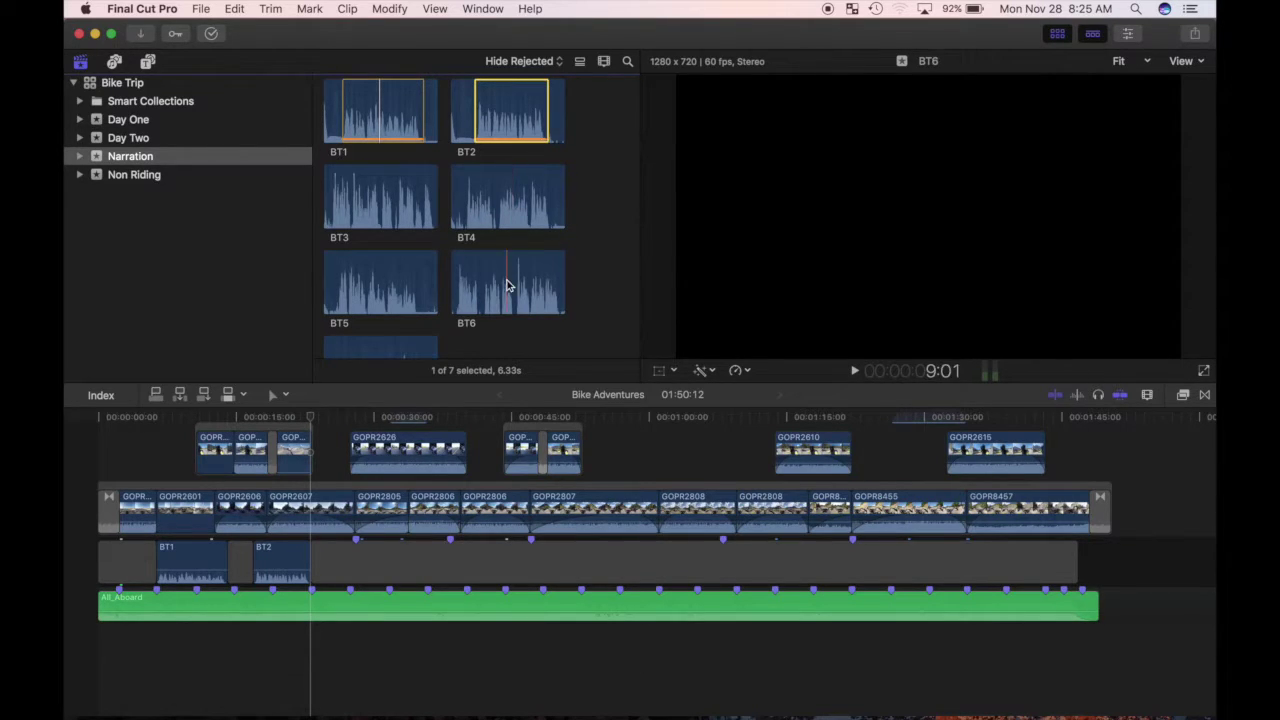
pyautogui.moveTo(285, 565)
pyautogui.mouseDown()
pyautogui.moveTo(400, 557)
pyautogui.moveTo(294, 559)
pyautogui.mouseUp()
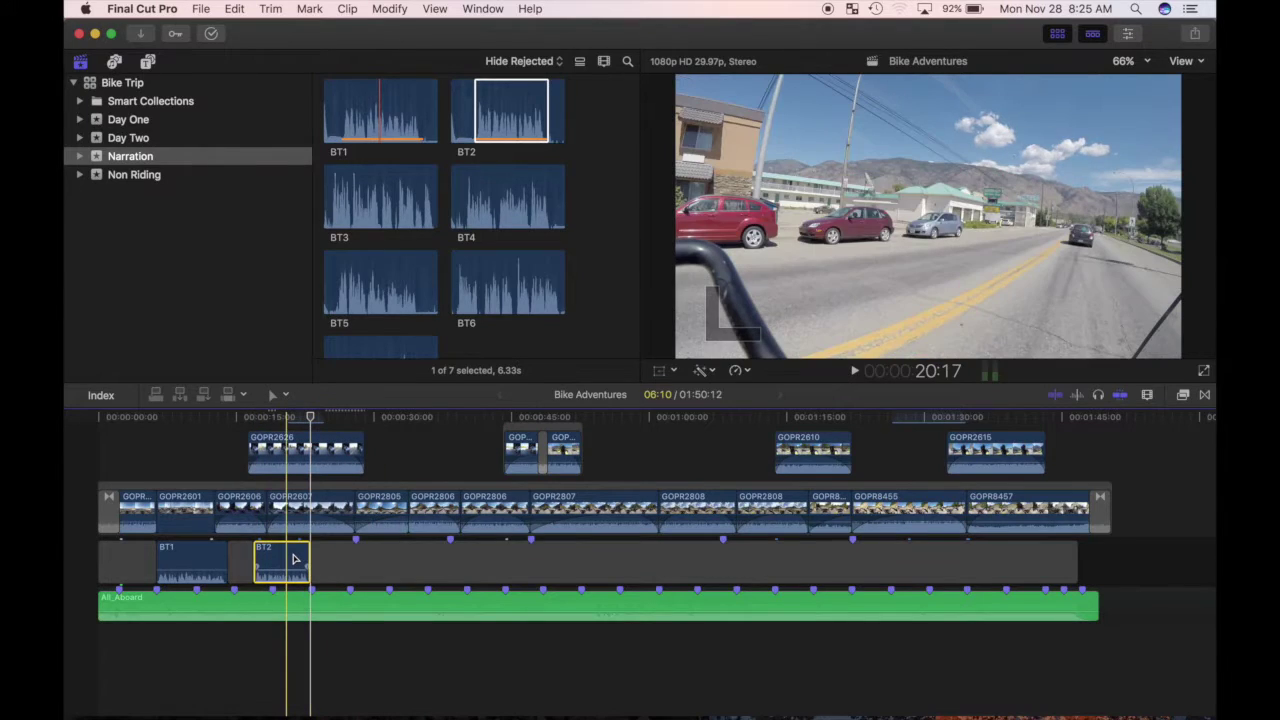
# Add narration clips BT3, BT4, BT5 and BT6 one after another with Q.
pyautogui.click(384, 197)
pyautogui.press('q')
pyautogui.moveTo(449, 566)
pyautogui.mouseDown()
pyautogui.moveTo(544, 566)
pyautogui.moveTo(449, 566)
pyautogui.mouseUp()
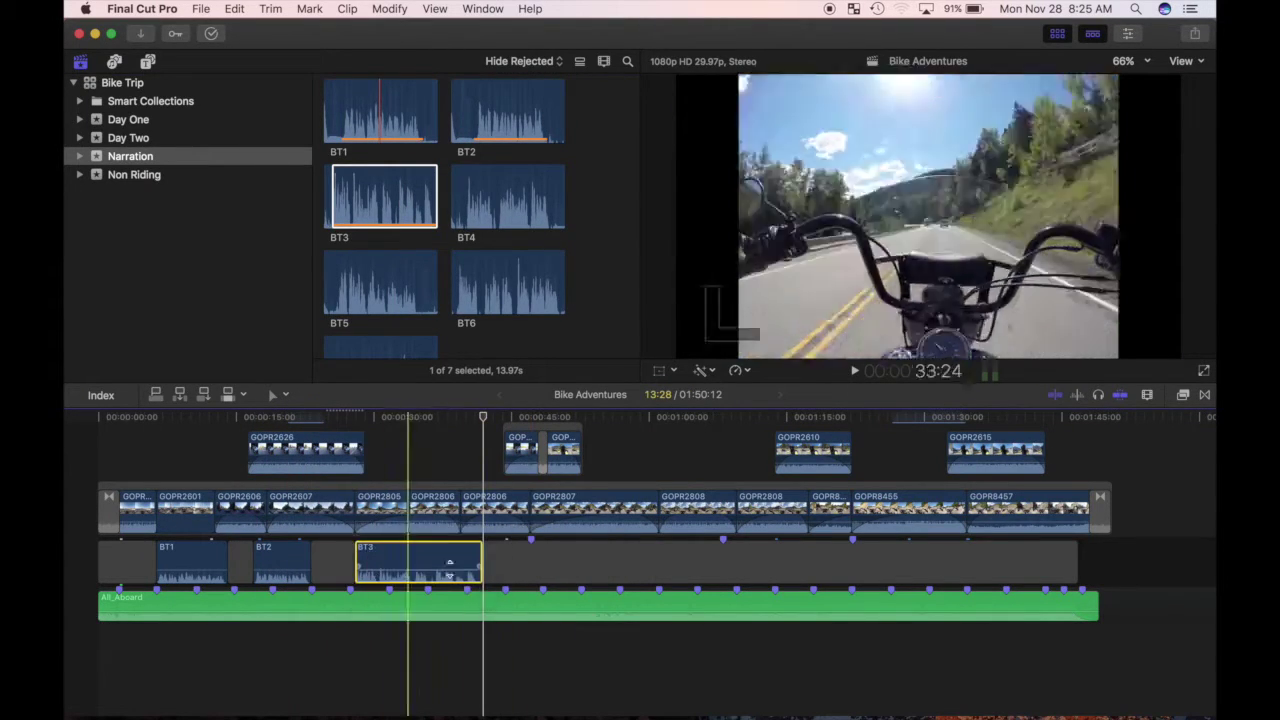
pyautogui.click(507, 197)
pyautogui.press('q')
pyautogui.click(723, 651)
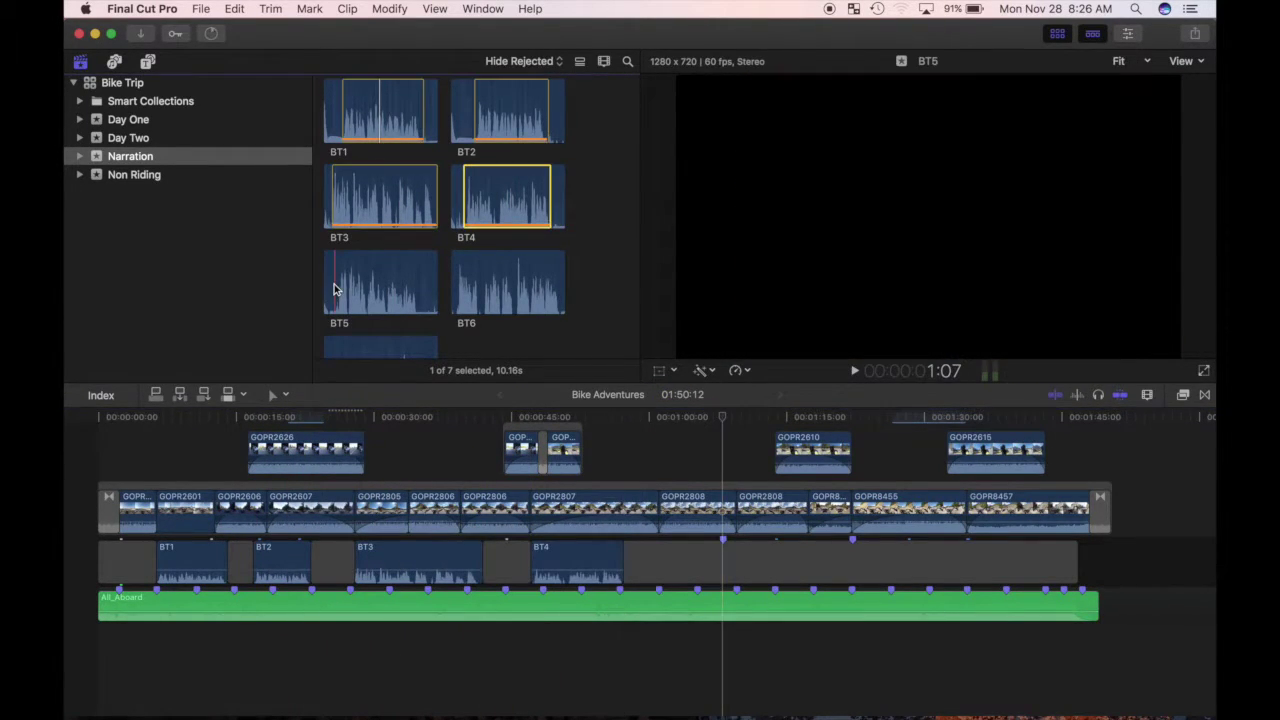
pyautogui.click(334, 289)
pyautogui.press('q')
pyautogui.click(484, 288)
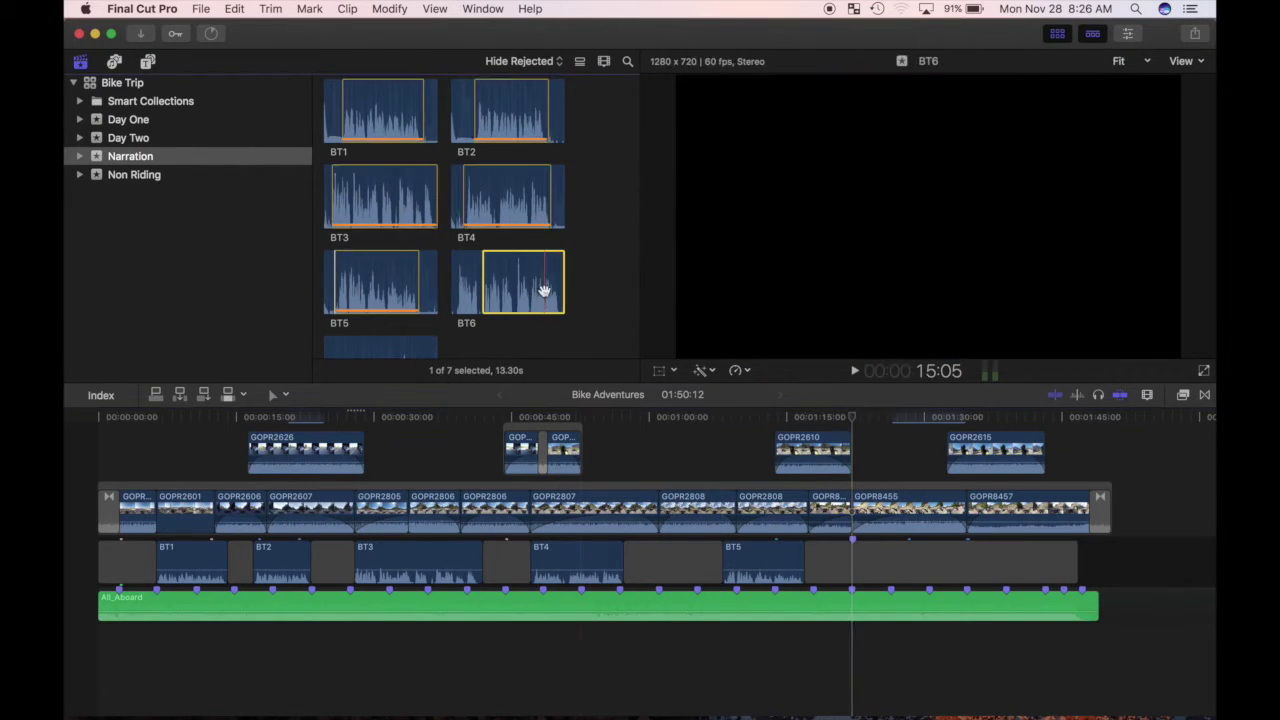
pyautogui.press('q')
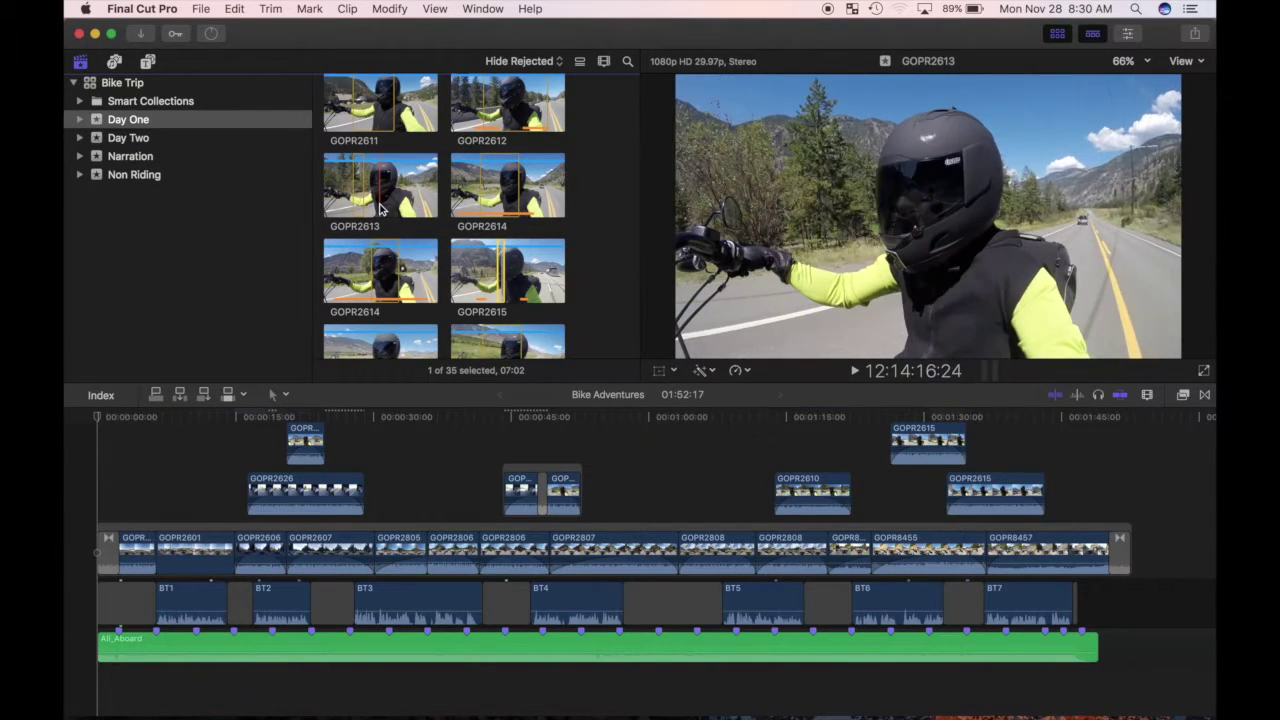
# Mark a range on GOPR2613 and use it to replace a timeline clip.
pyautogui.press('x')
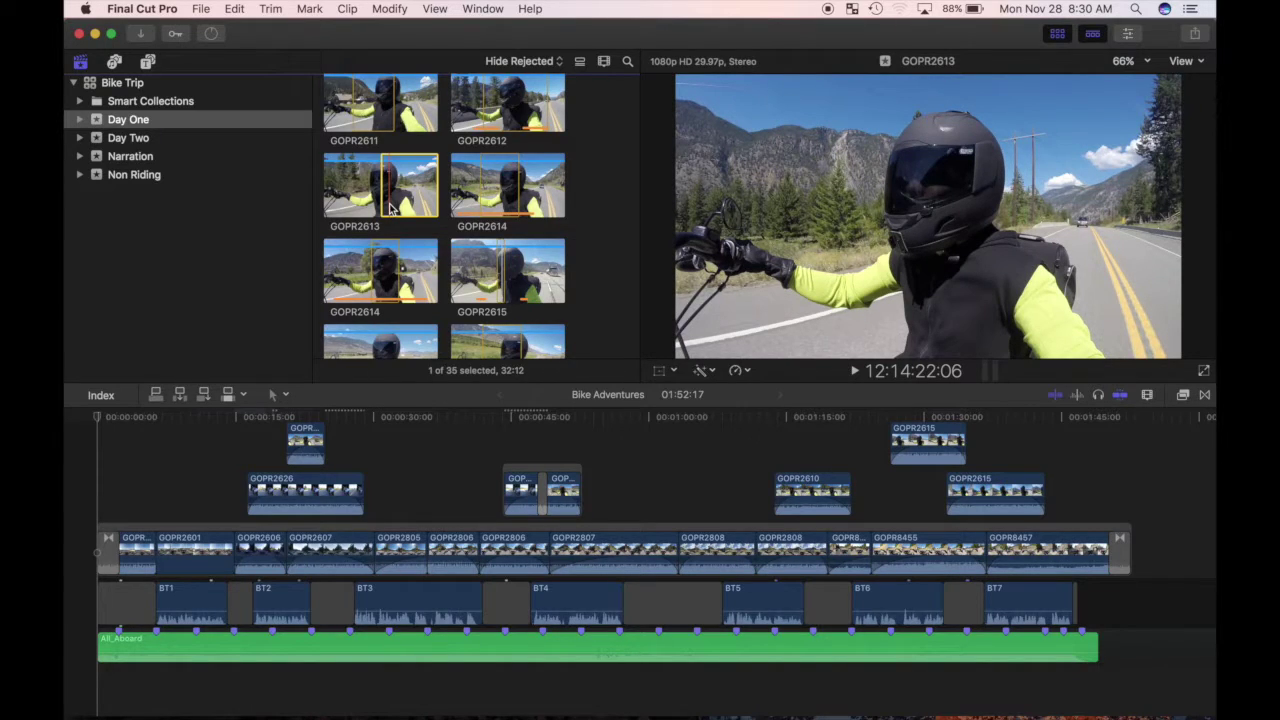
pyautogui.press('o')
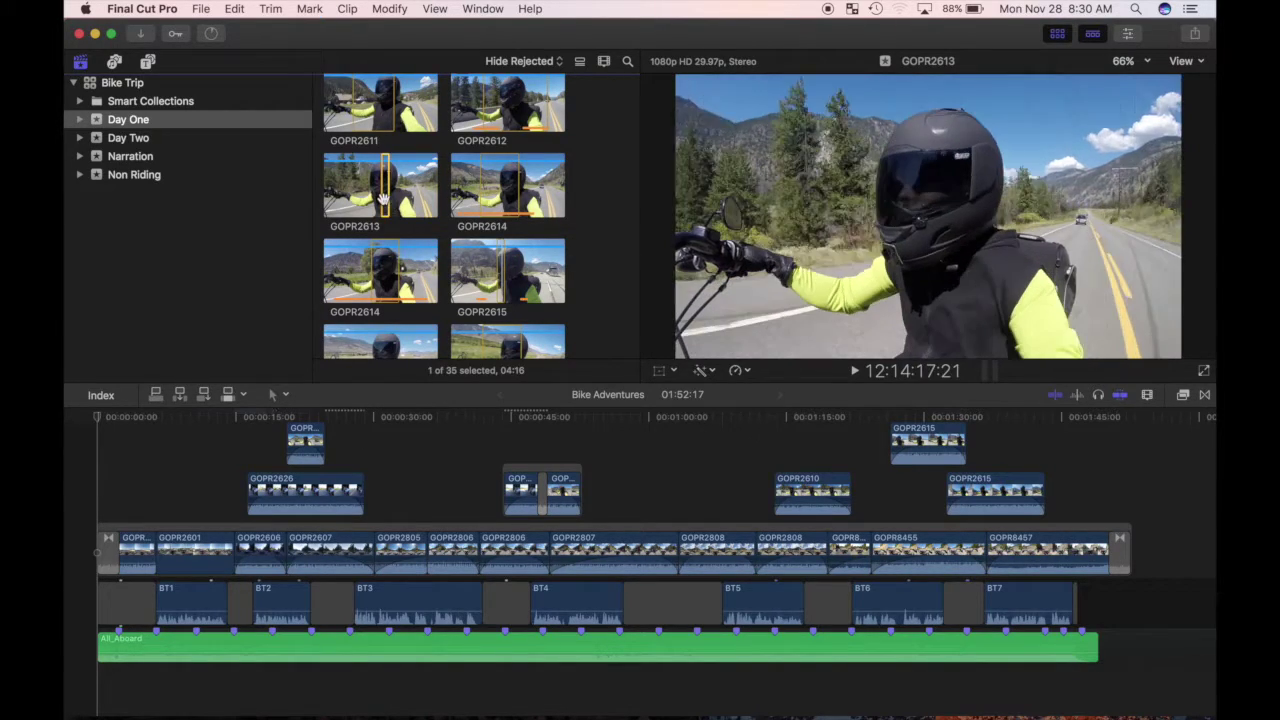
pyautogui.moveTo(388, 200); pyautogui.dragTo(200, 562)
pyautogui.click(200, 562)
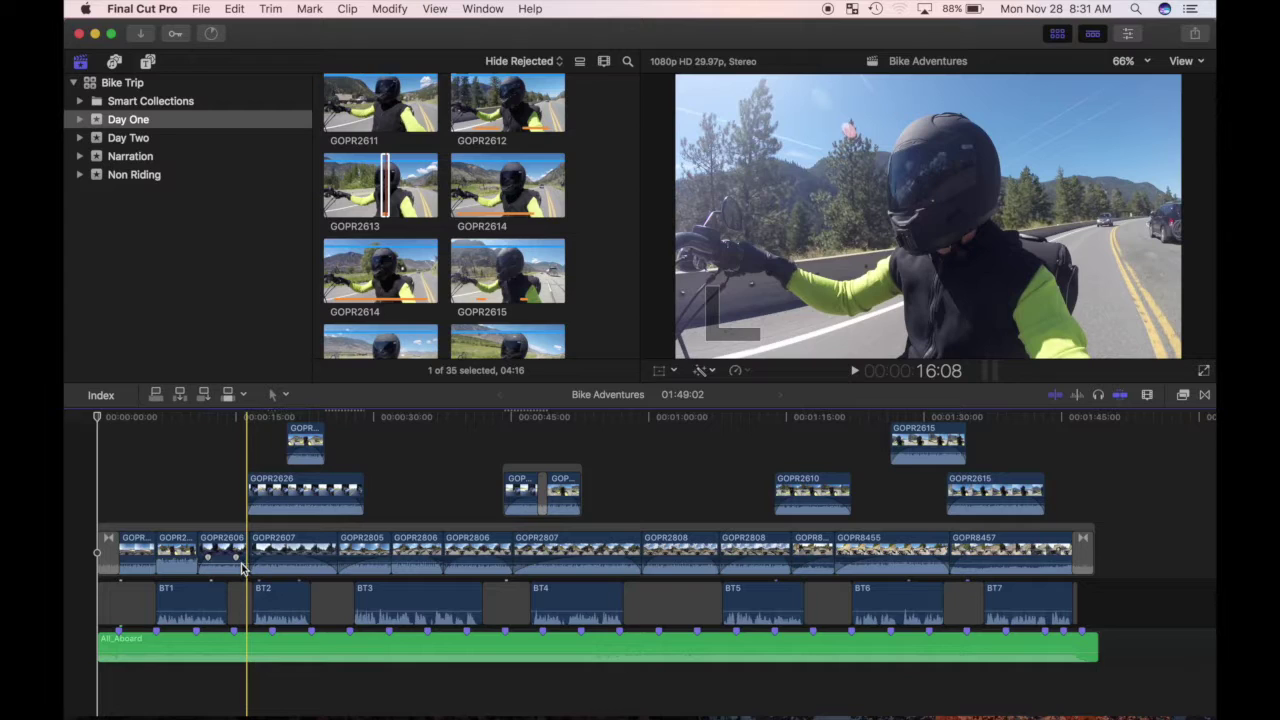
# Move the playhead to around 20 seconds and select the upper-lane connected clip.
pyautogui.click(328, 577)
pyautogui.scroll(2, 330, 577)
pyautogui.click(288, 500)
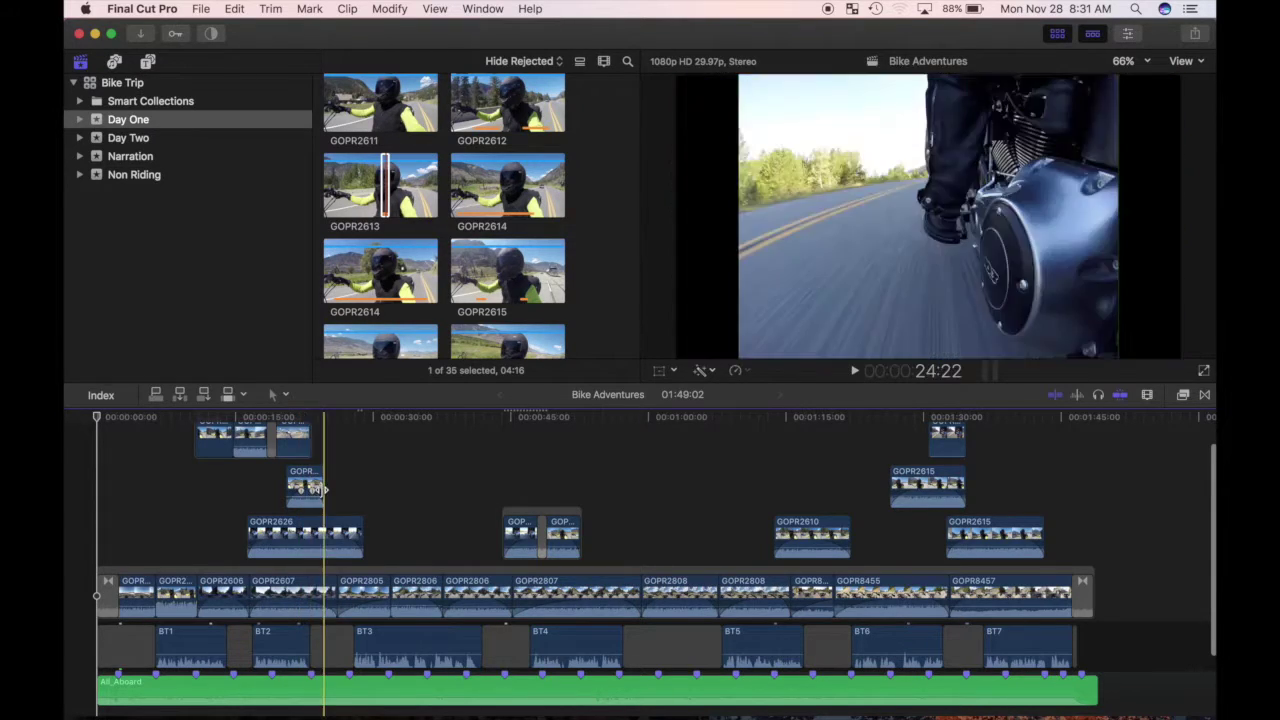
pyautogui.scroll(2, 305, 480)
pyautogui.click(284, 480)
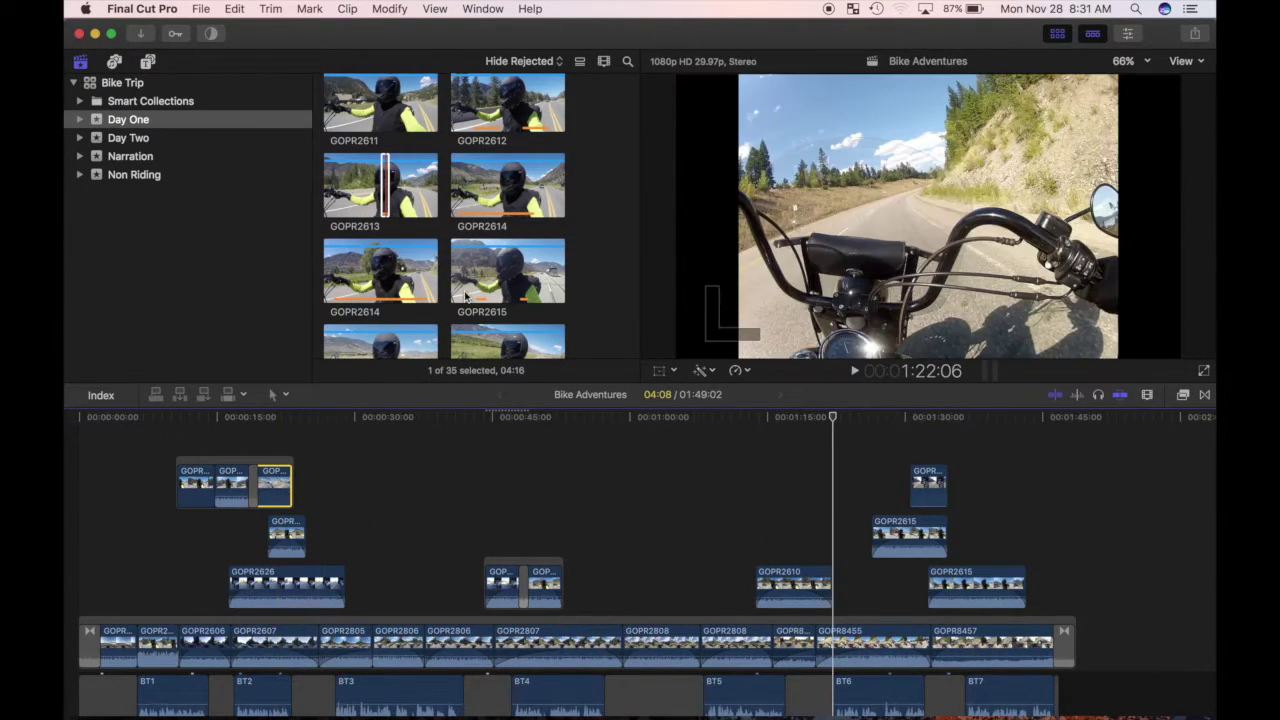
pyautogui.scroll(-2, 468, 297)
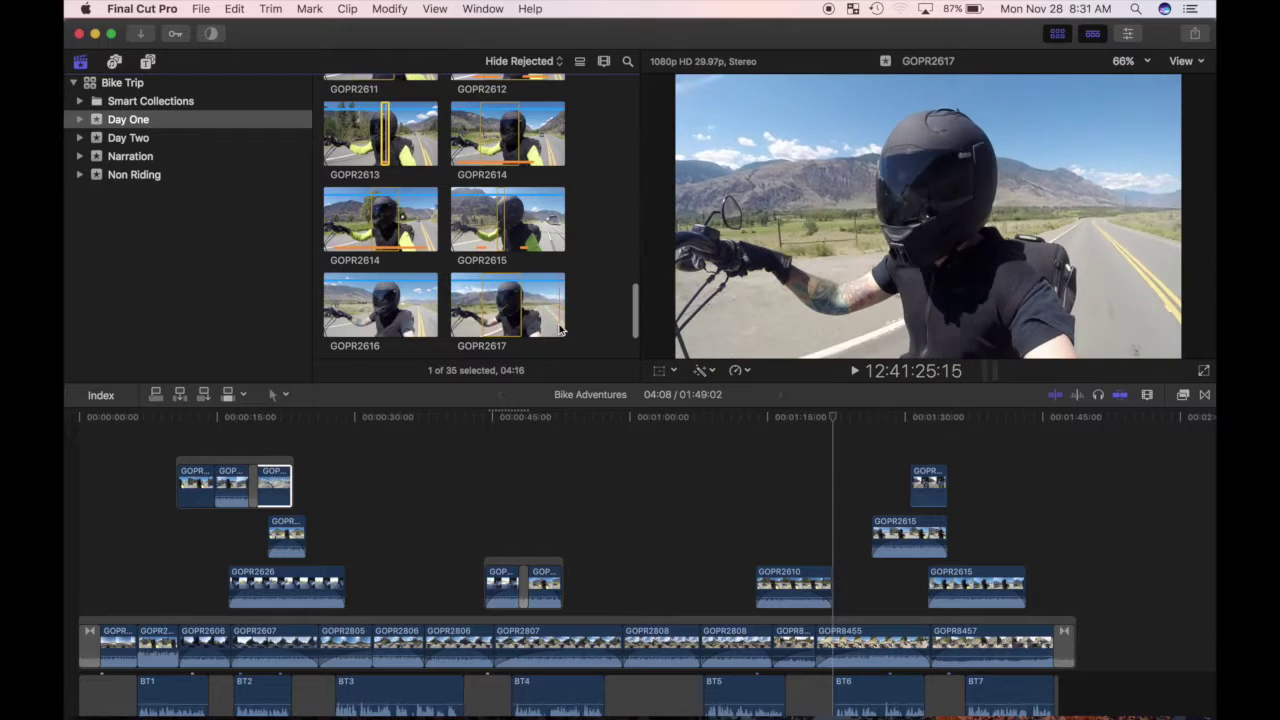
# Set an in point on GOPR2617, Replace from Start onto the connected clip, and play back.
pyautogui.click(560, 330)
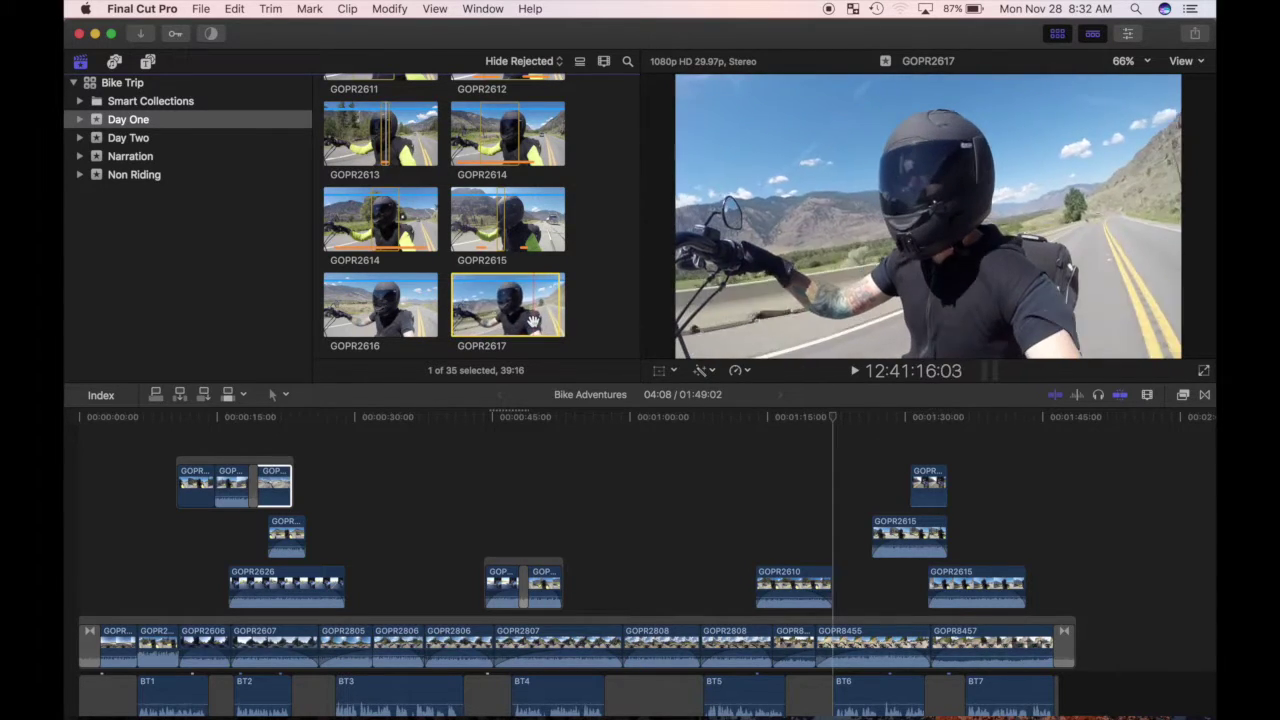
pyautogui.press('i')
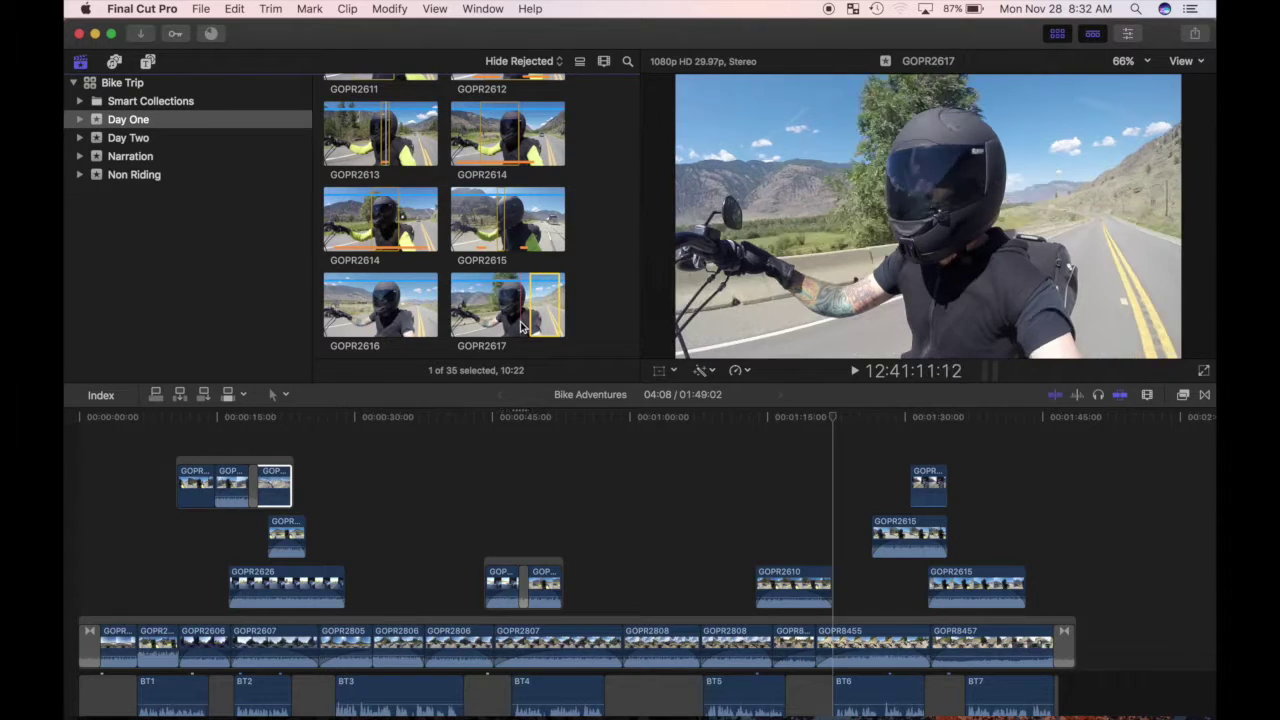
pyautogui.moveTo(533, 328); pyautogui.dragTo(270, 480)
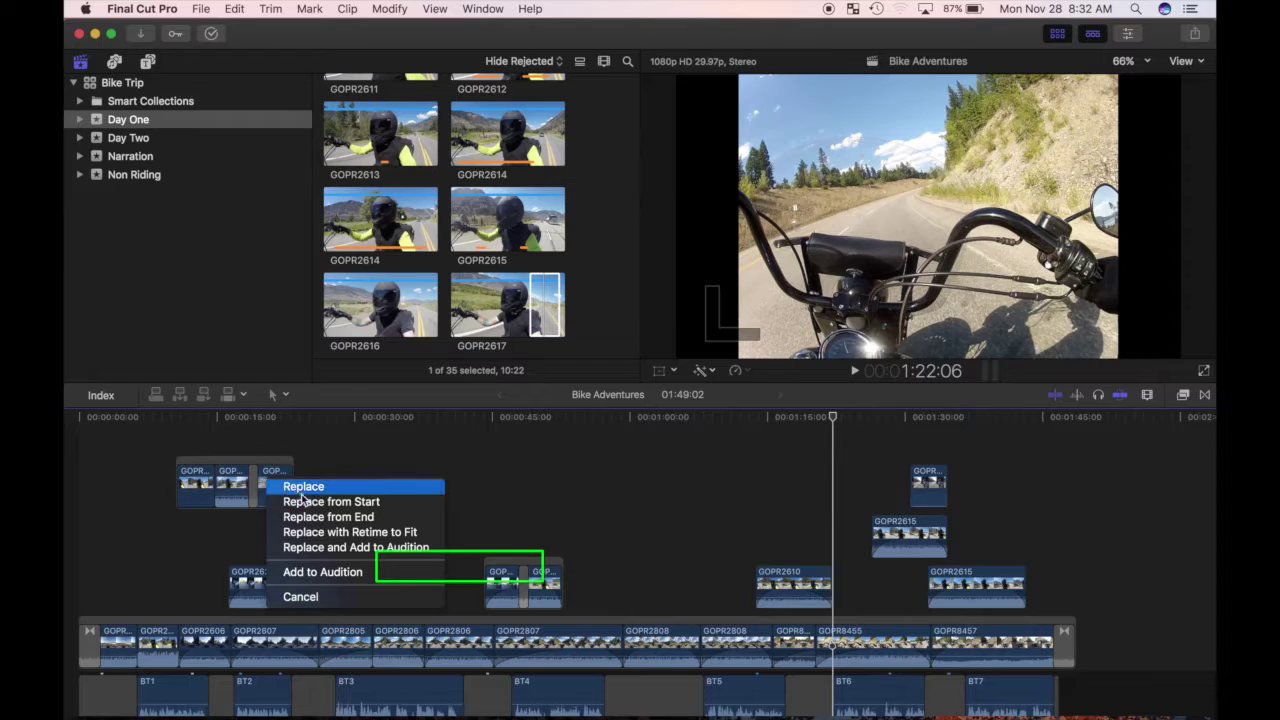
pyautogui.click(304, 508)
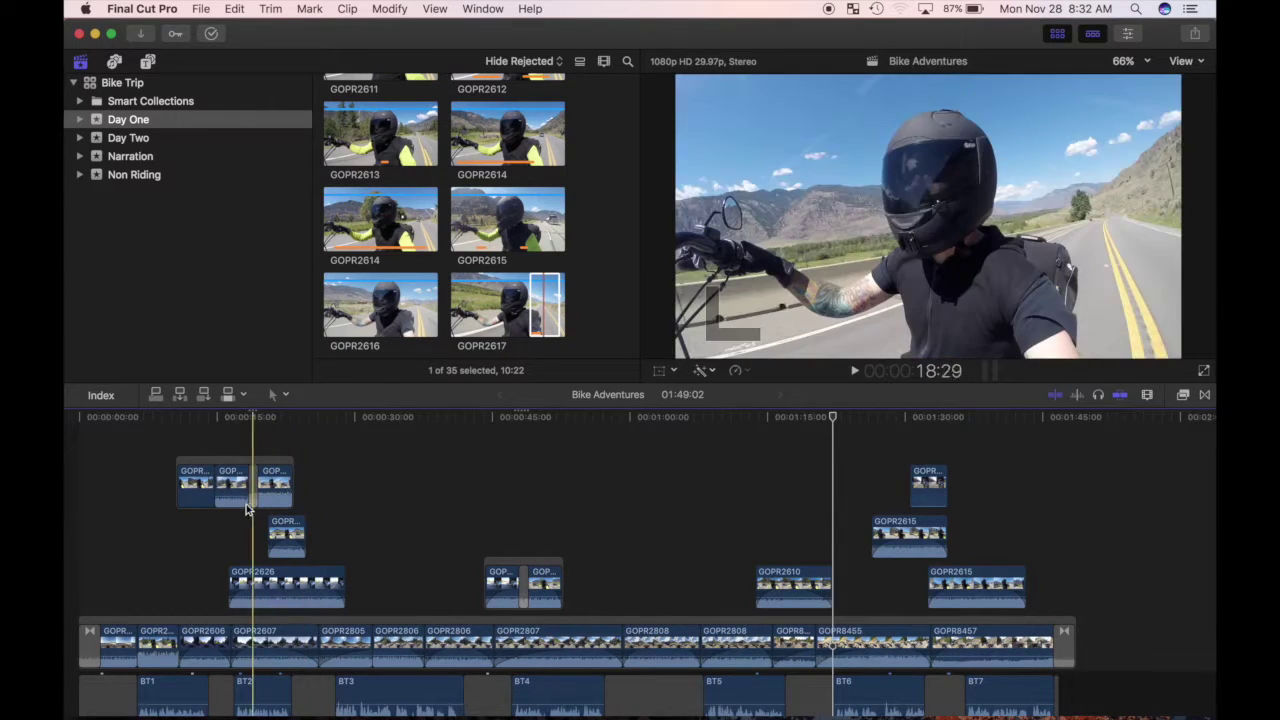
pyautogui.press('space')
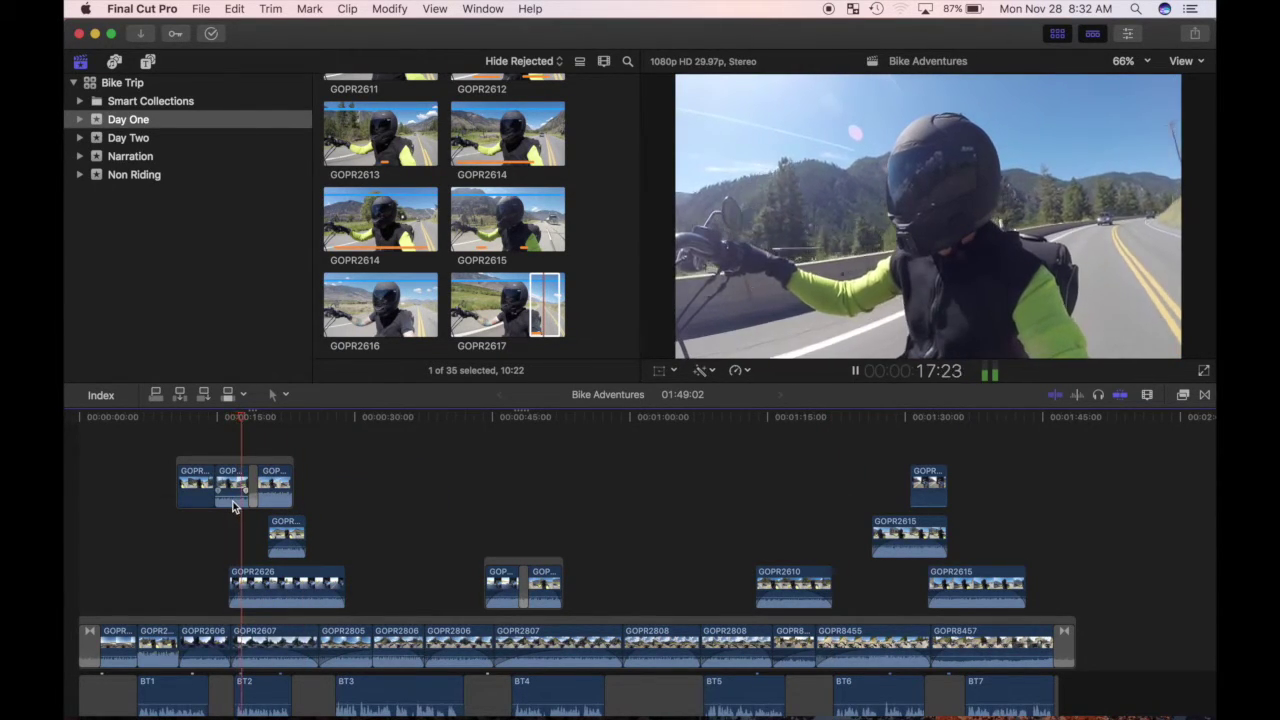
pyautogui.press('space')
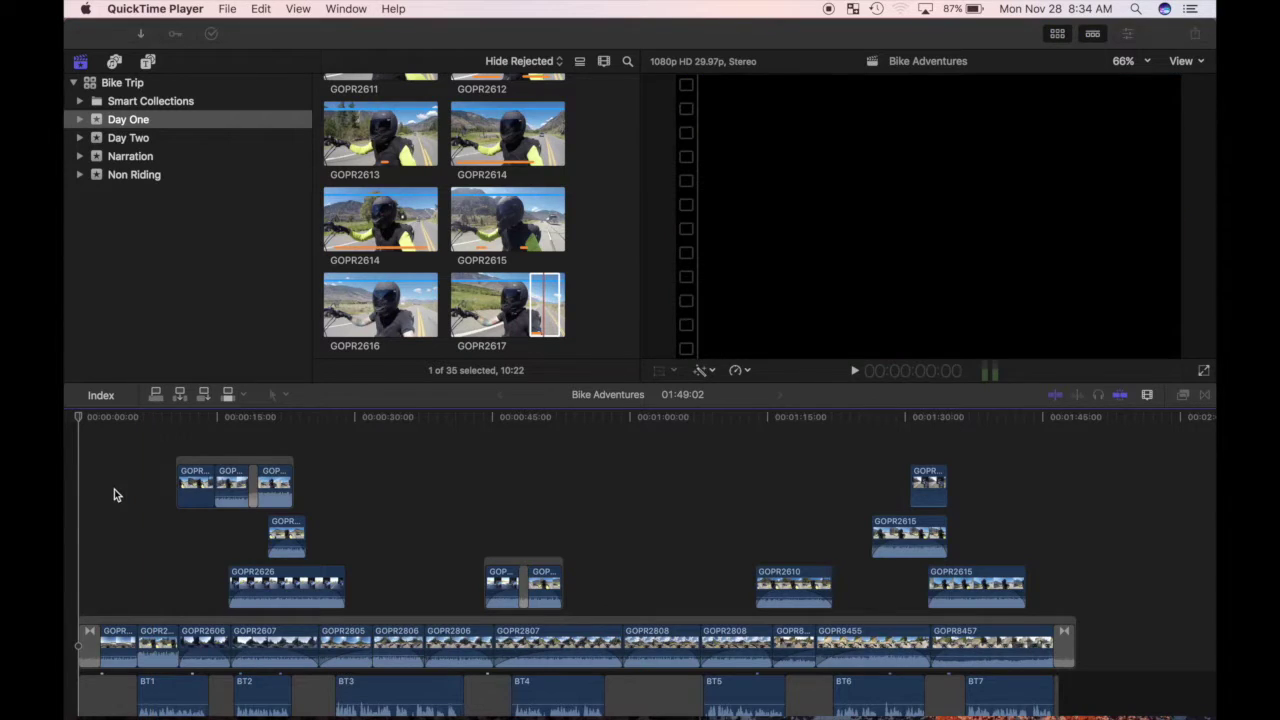
# Open the Non Riding event and select the whole Packing Timelapse clip.
pyautogui.scroll(-3, 114, 494)
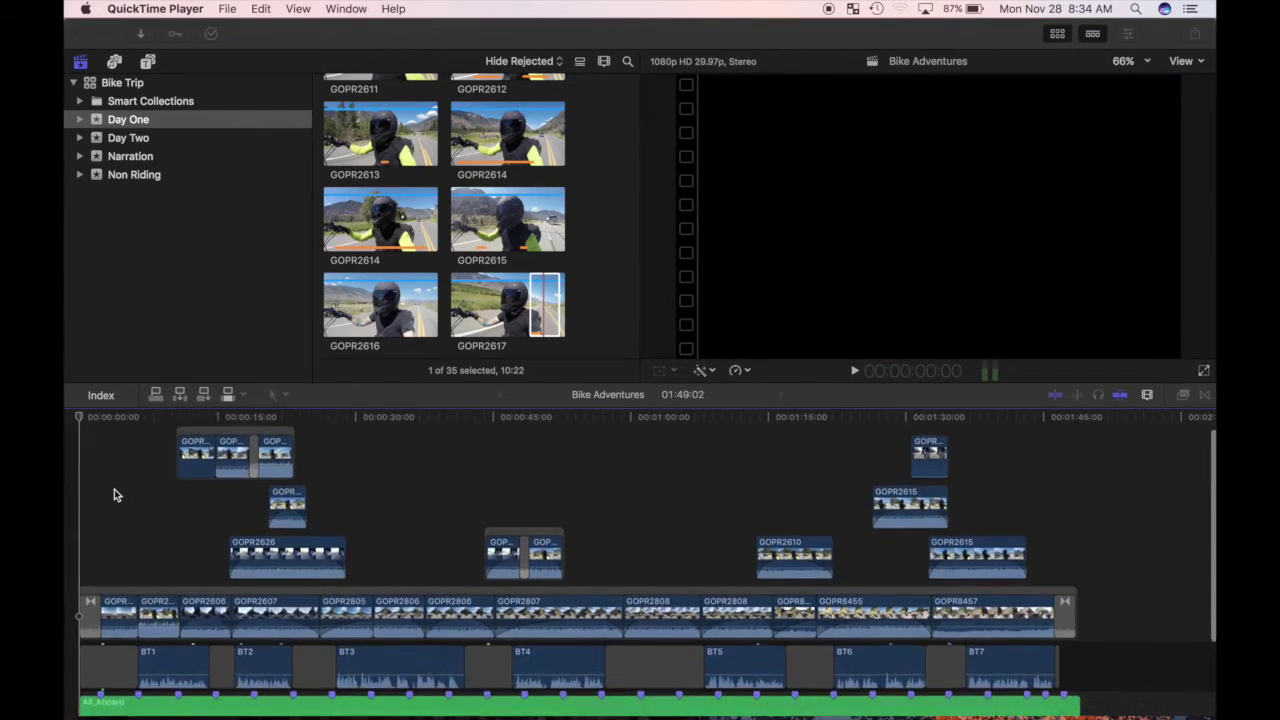
pyautogui.scroll(-2, 114, 494)
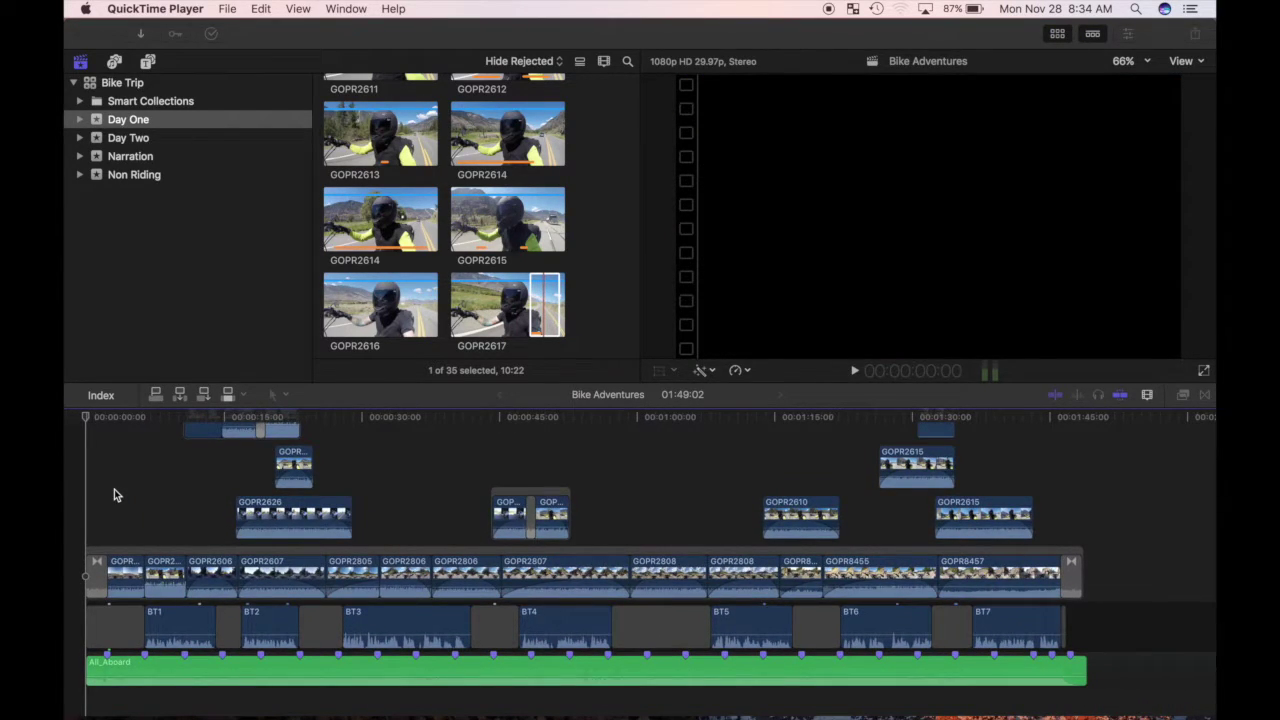
pyautogui.scroll(-2, 114, 494)
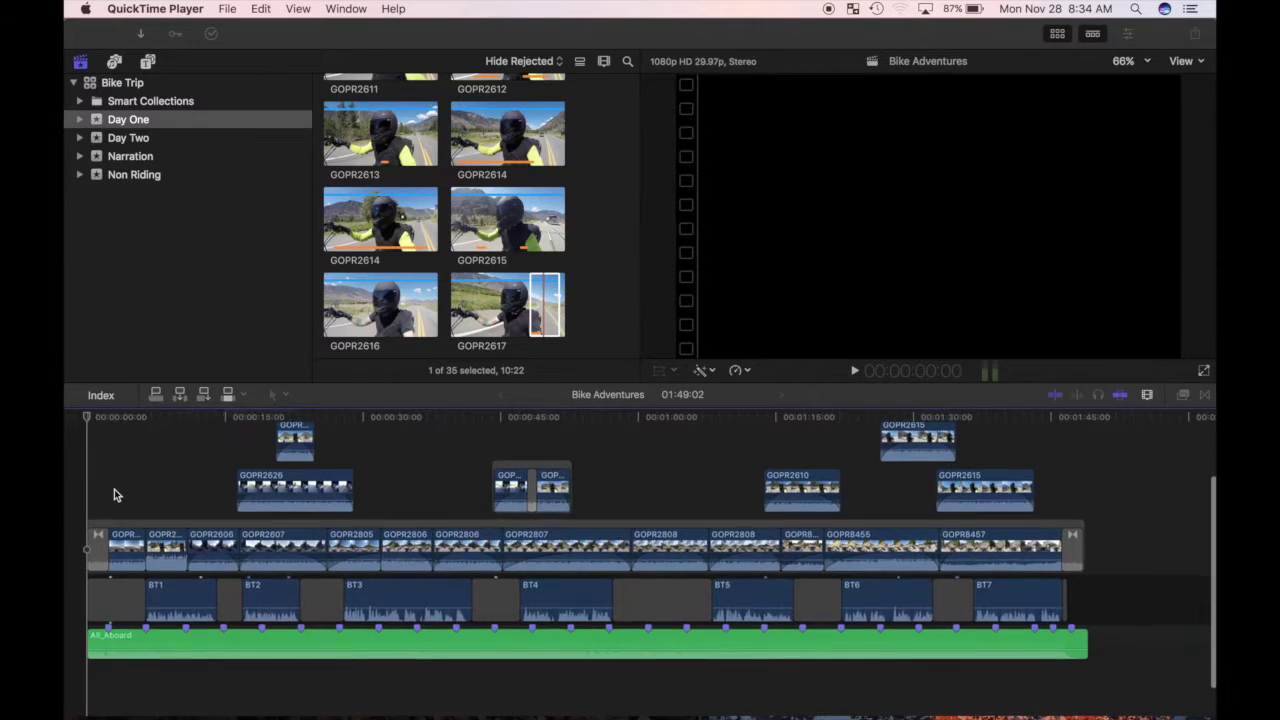
pyautogui.click(98, 432)
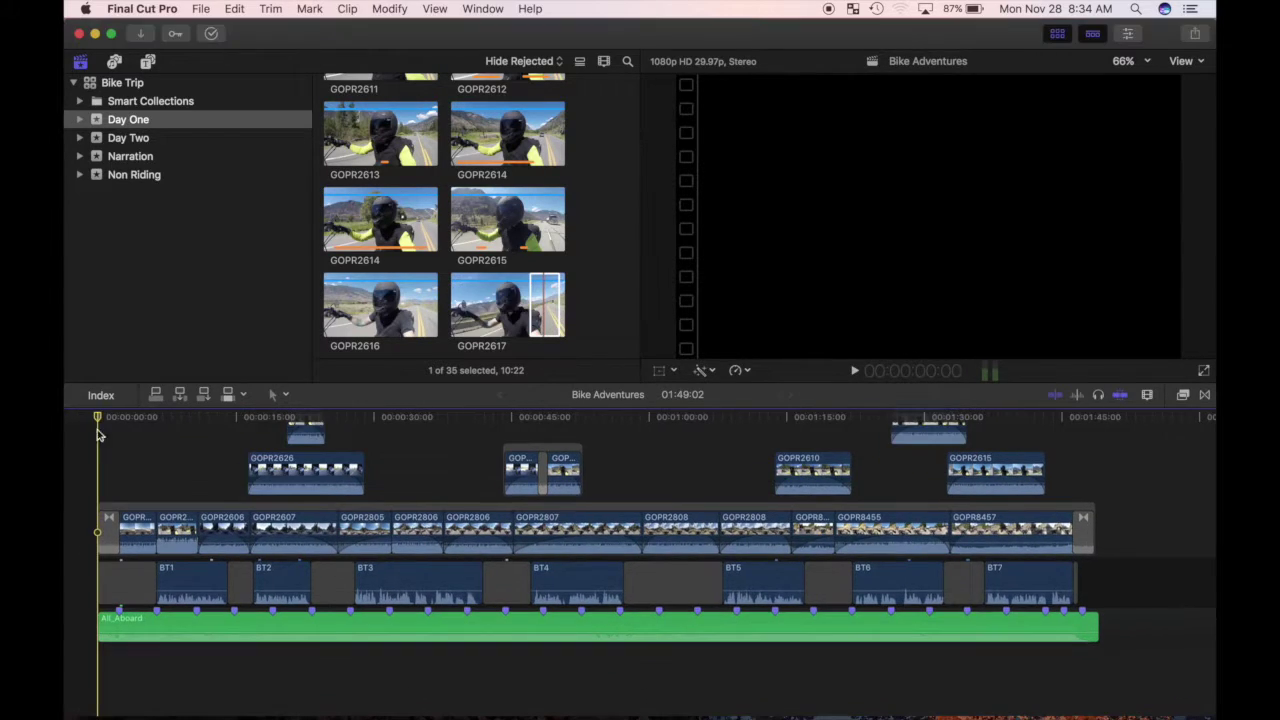
pyautogui.click(122, 174)
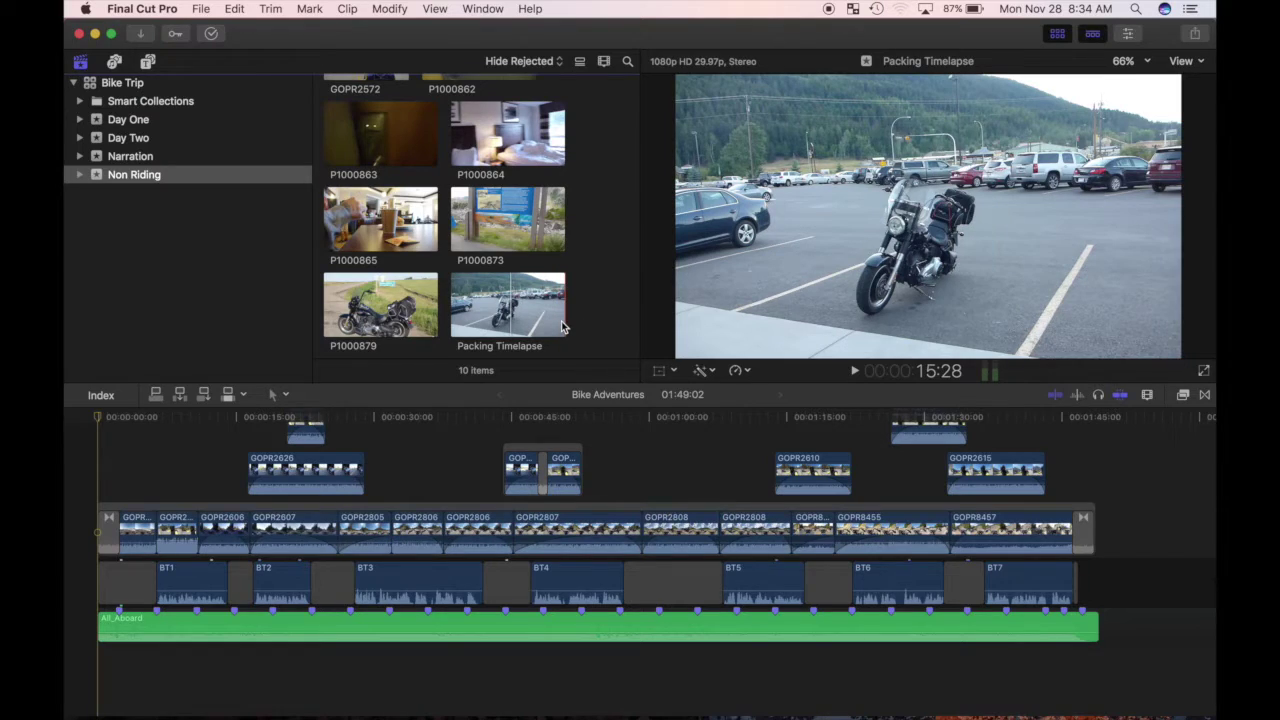
pyautogui.press('x')
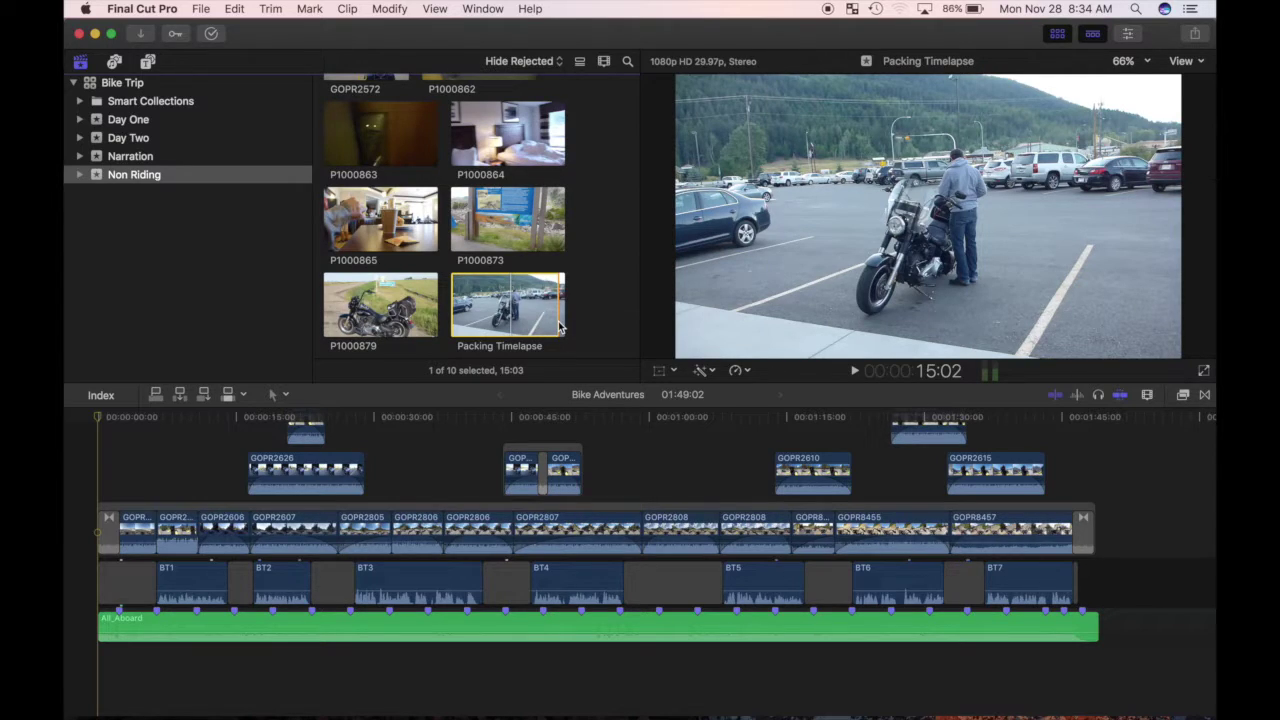
# Move the playhead back 3 seconds with timecode -3. and set the in point there.
pyautogui.hotkey('ctrl', 'p')
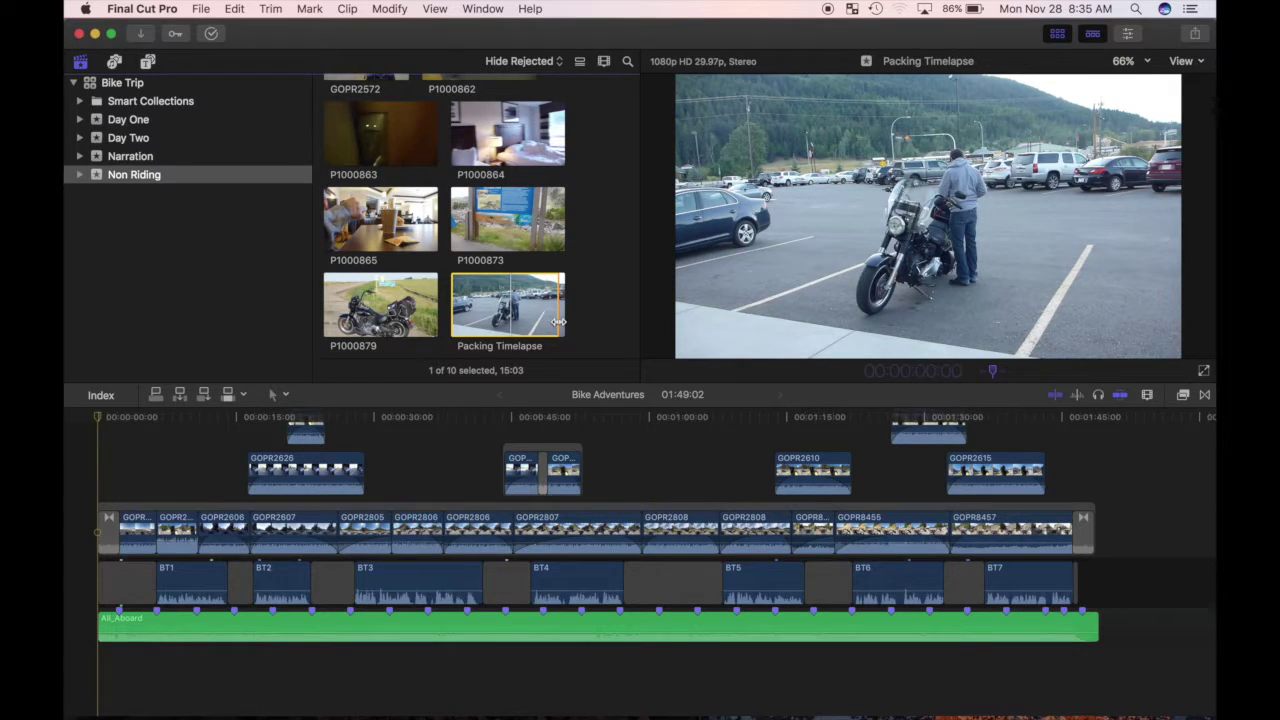
pyautogui.press('-')
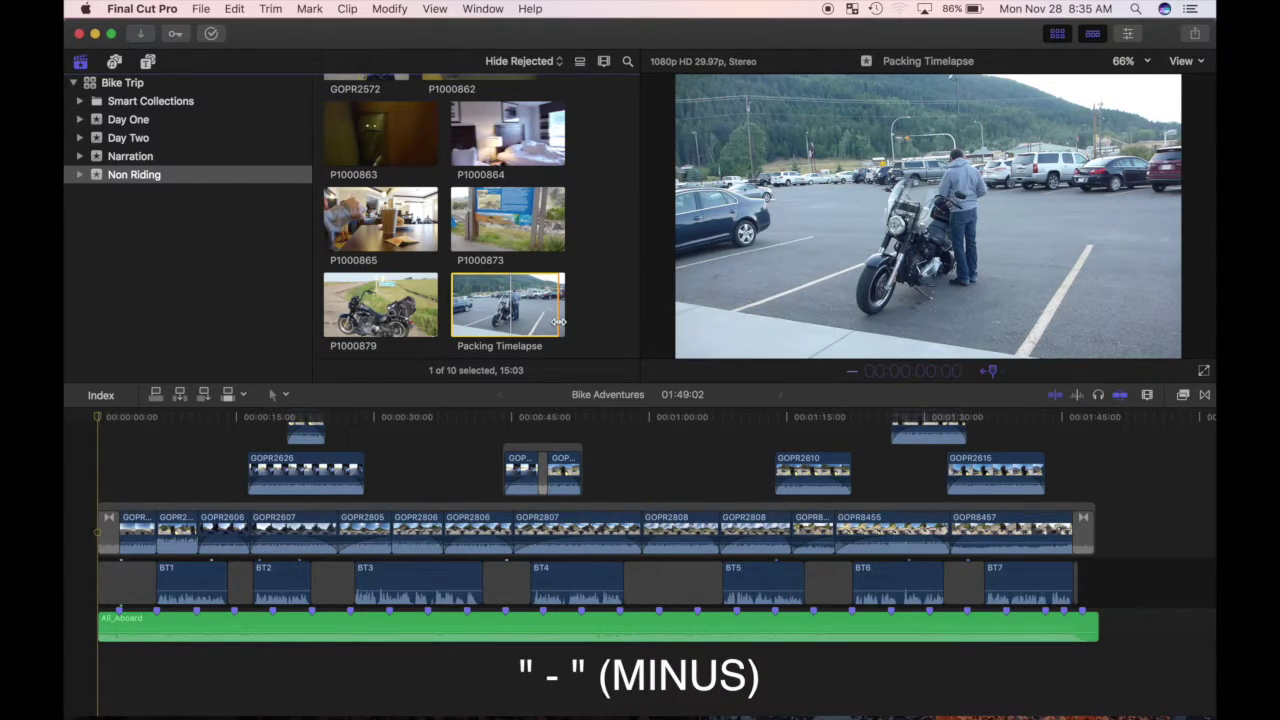
pyautogui.write('3.')
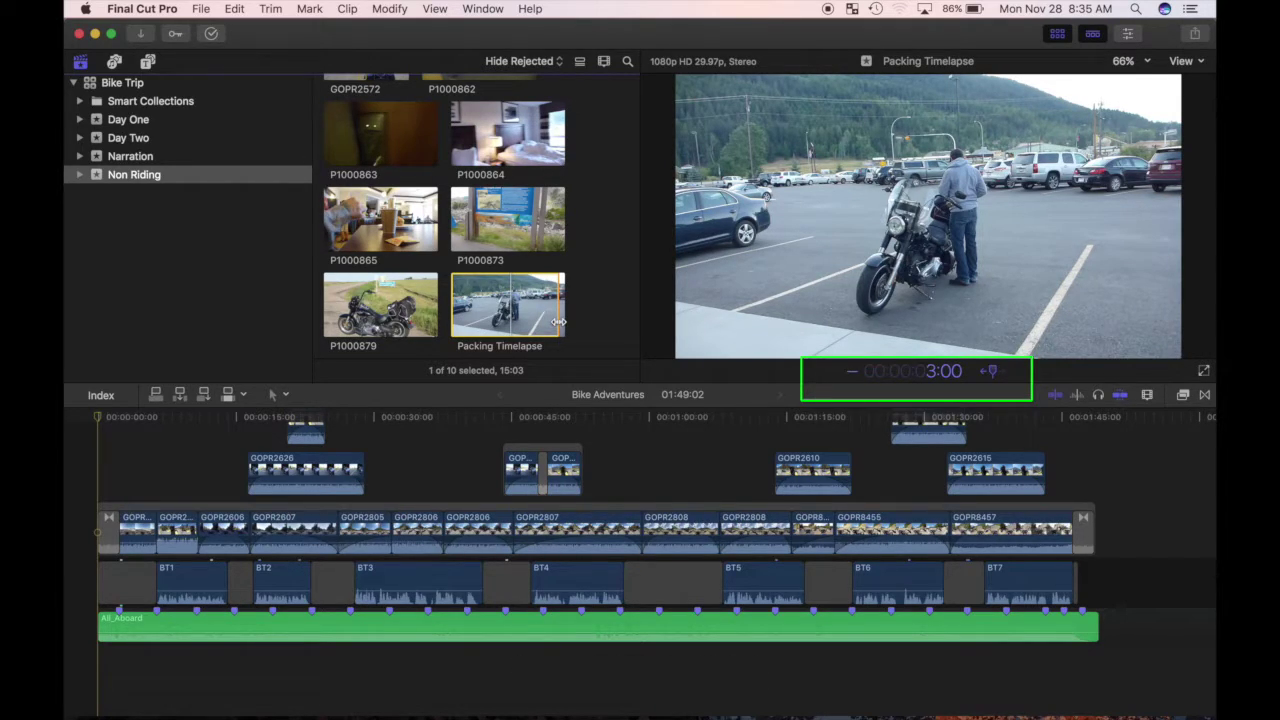
pyautogui.press('Return')
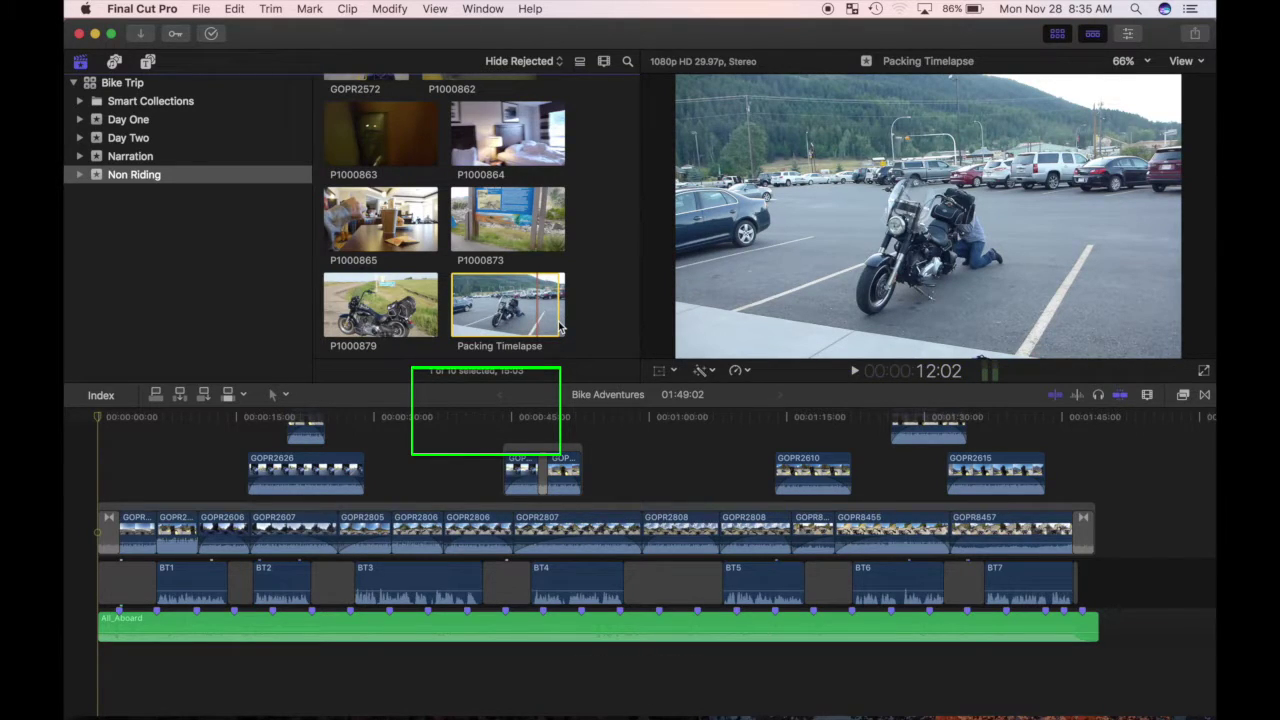
pyautogui.press('i')
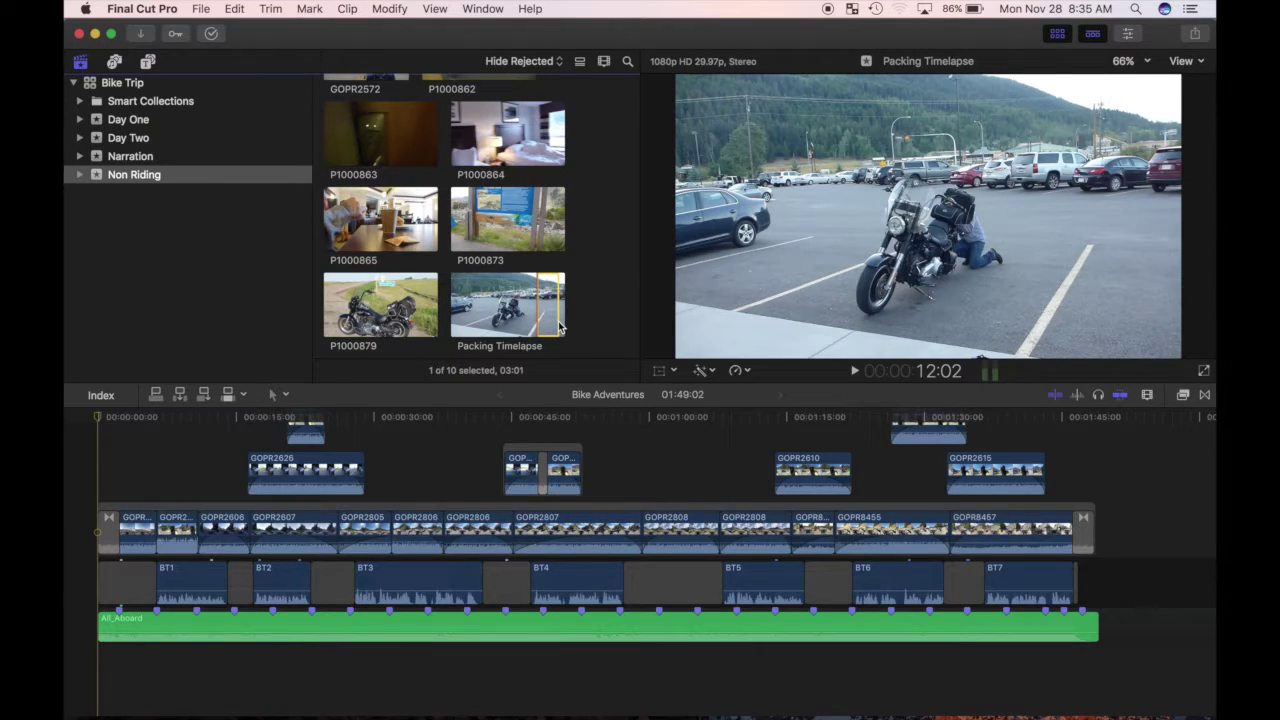
# Connect the Packing Timelapse range, insert a start gap with Option-W, and move the clip over it.
pyautogui.press('q')
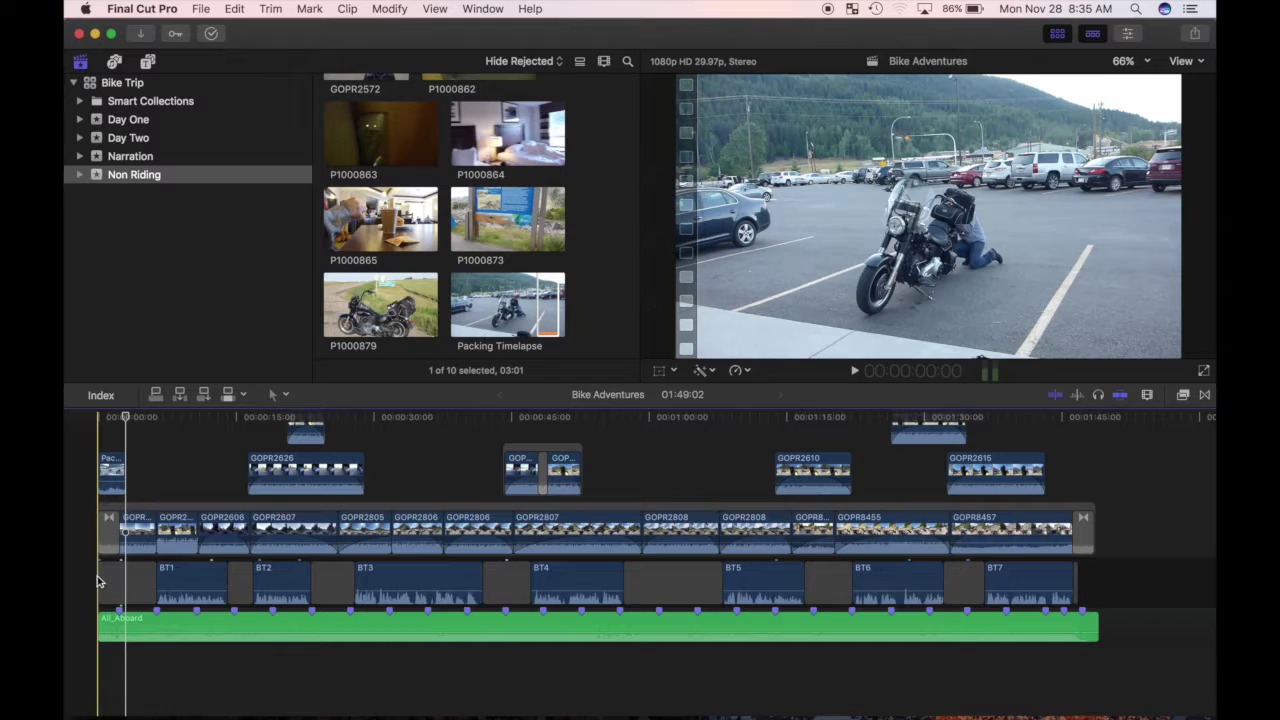
pyautogui.click(97, 580)
pyautogui.hotkey('alt', 'w')
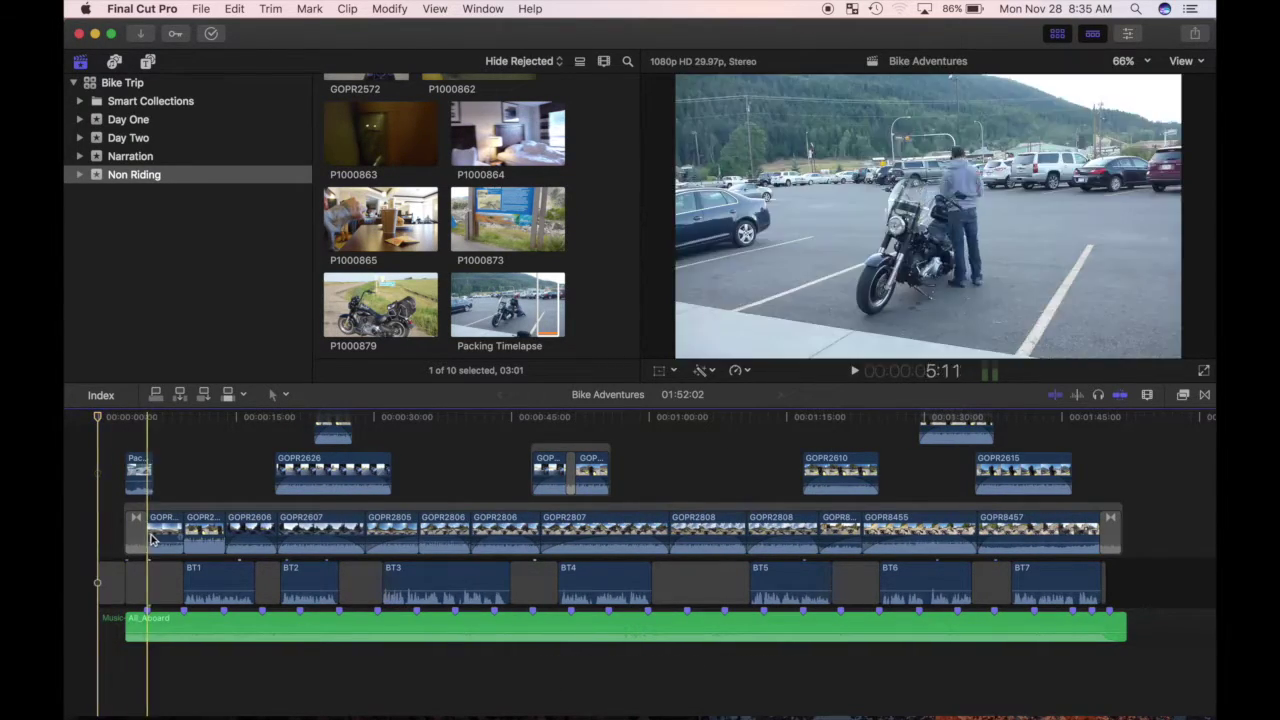
pyautogui.moveTo(136, 462); pyautogui.dragTo(104, 516)
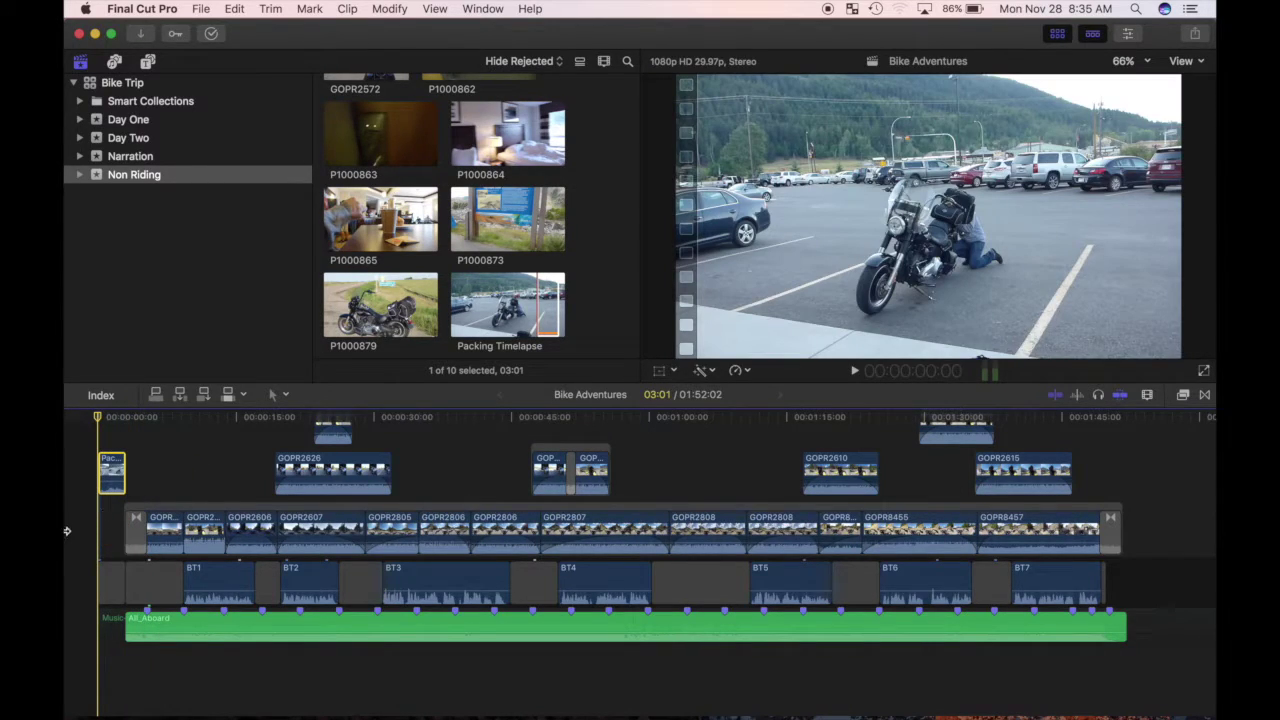
pyautogui.press('space')
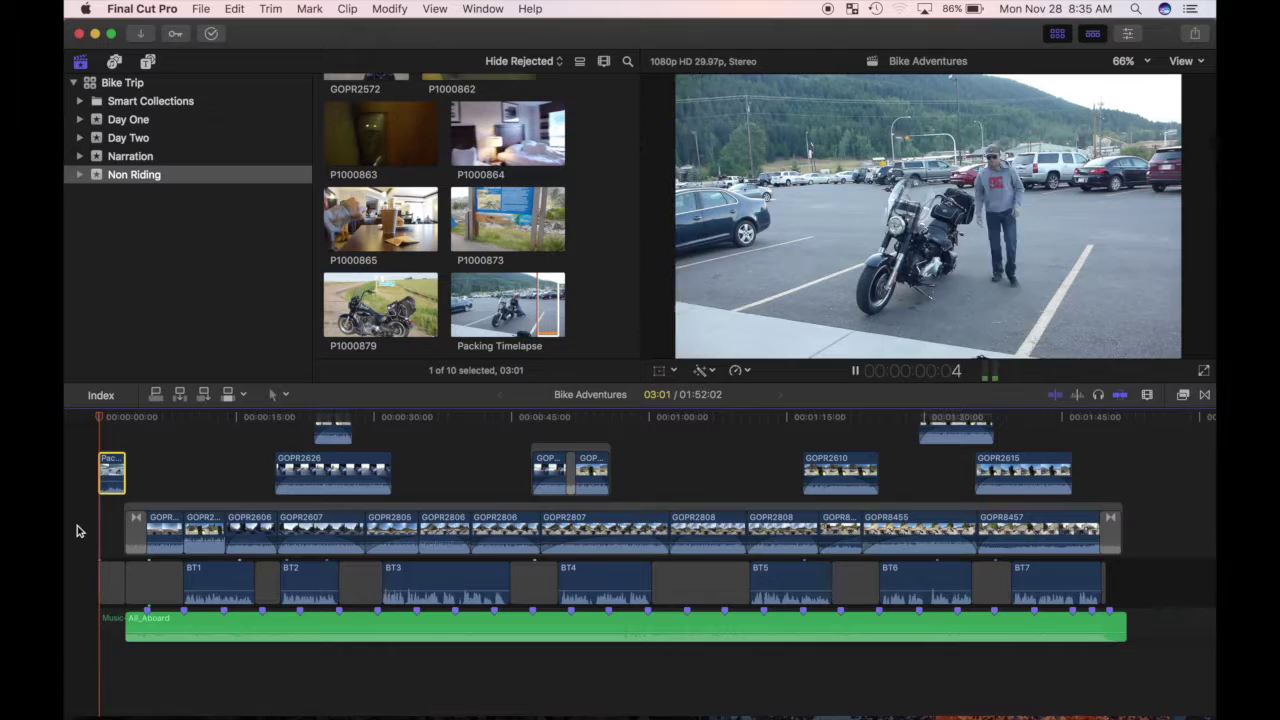
# Stop playback and jump the playhead to 1:15:00 by entering timecode 1.15.
pyautogui.click(97, 520)
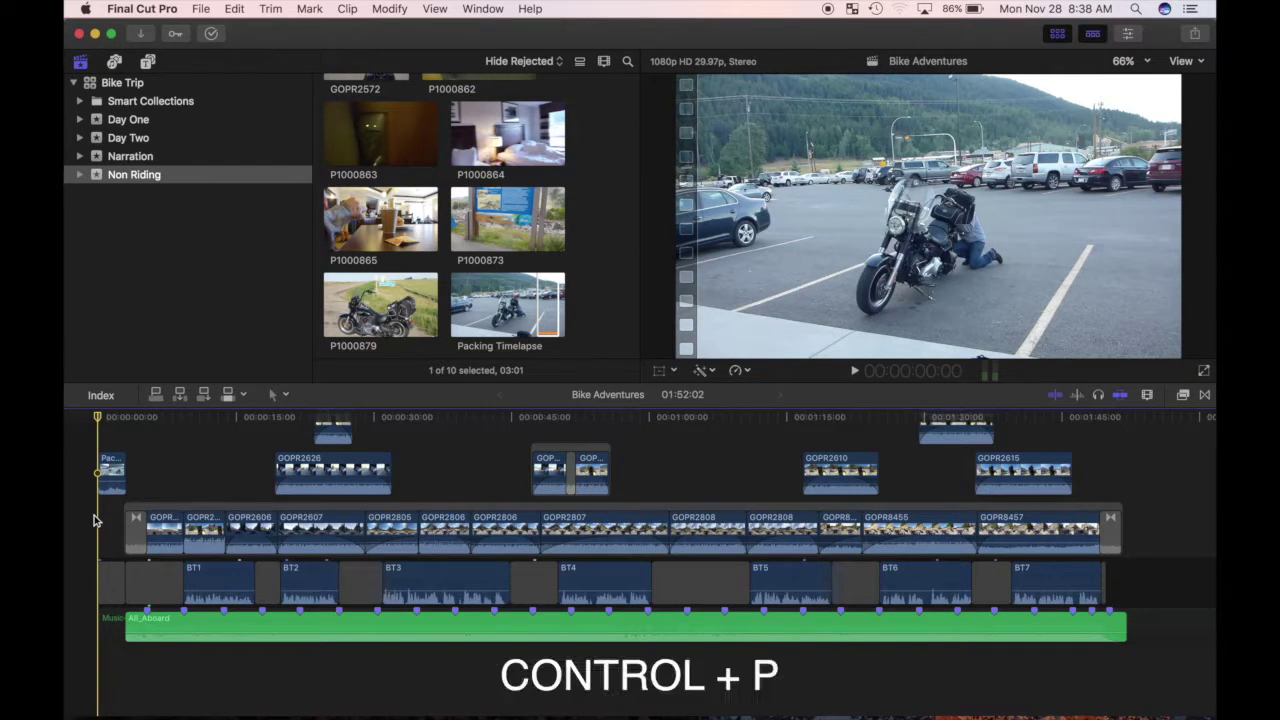
pyautogui.hotkey('ctrl', 'p')
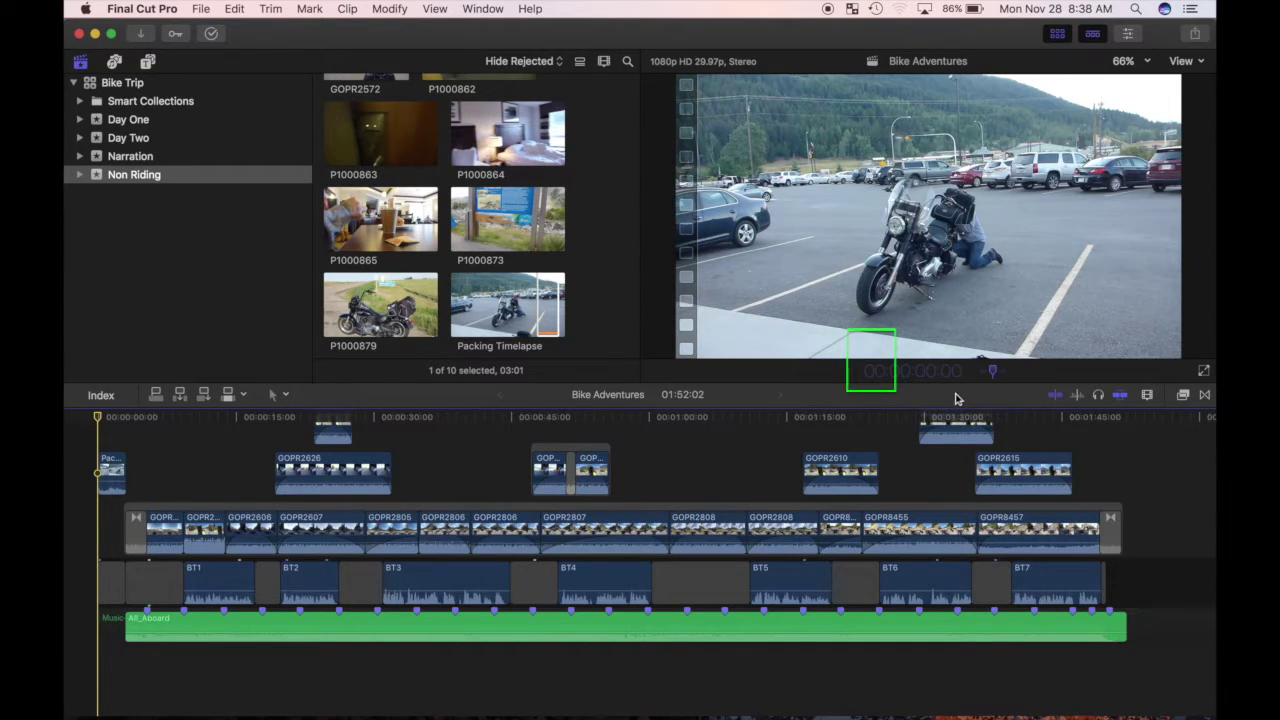
pyautogui.click(608, 416)
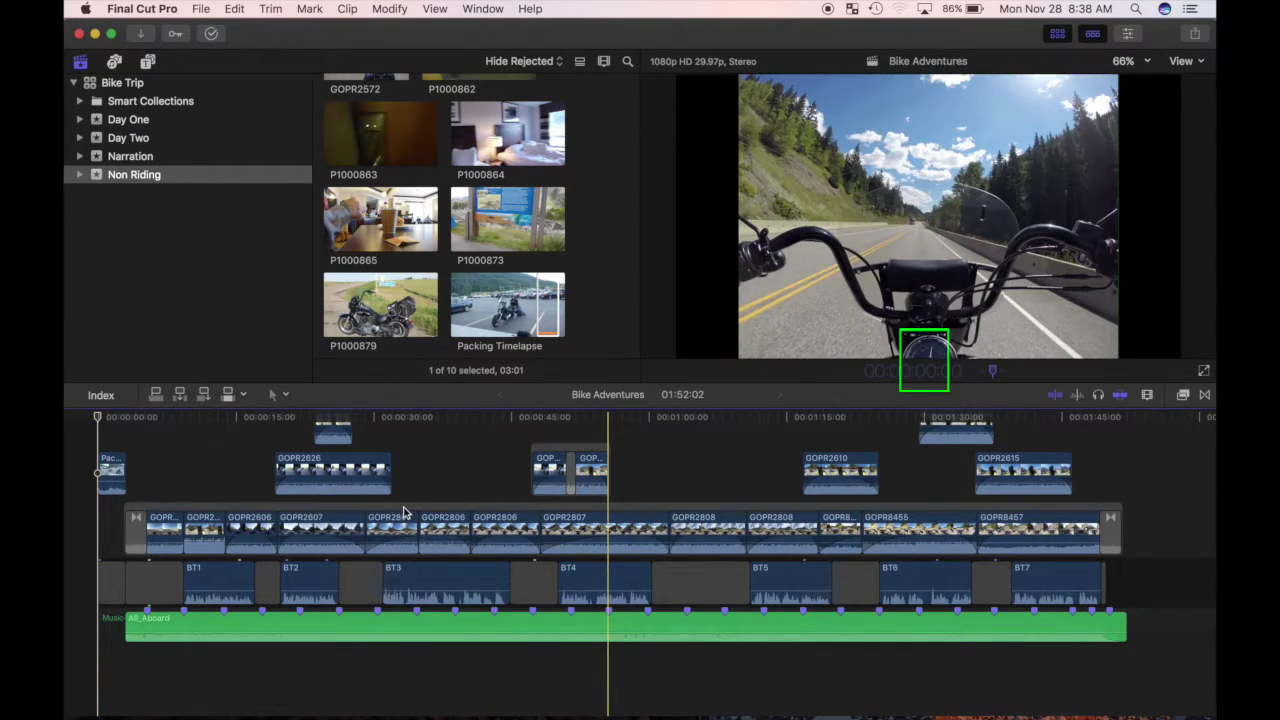
pyautogui.click(97, 521)
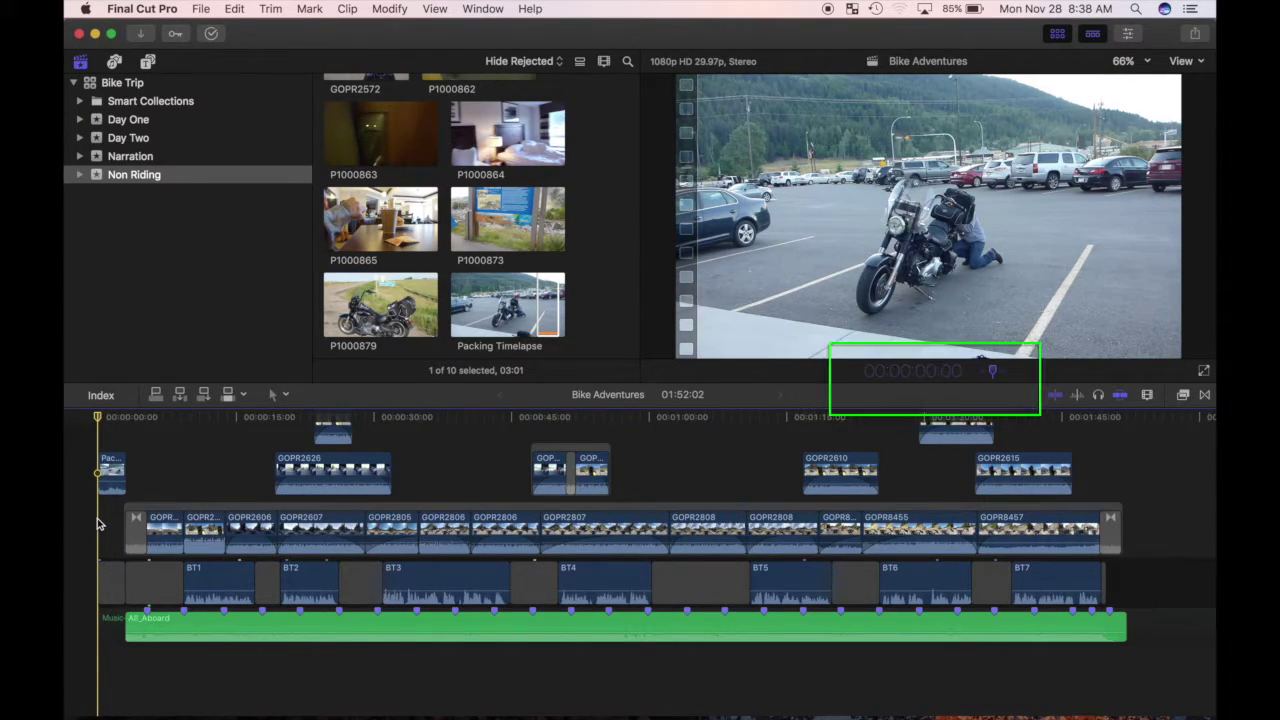
pyautogui.write('1.1')
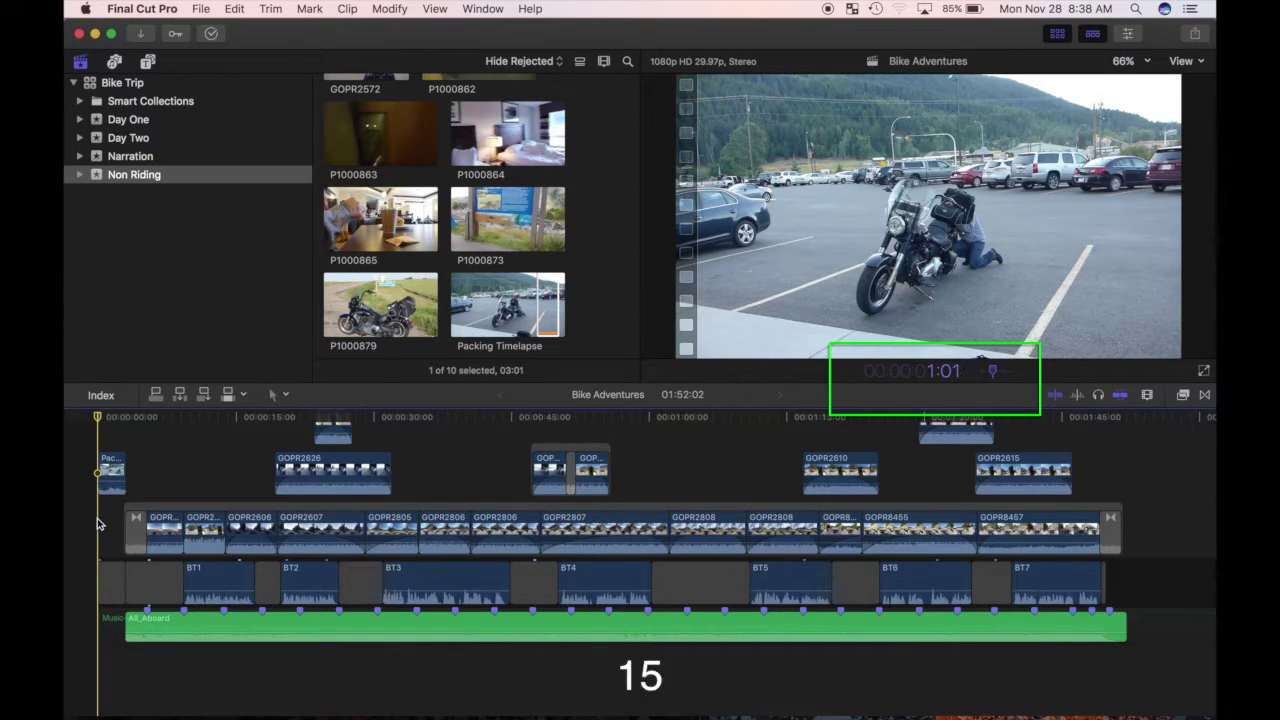
pyautogui.write('5.')
pyautogui.press('Return')
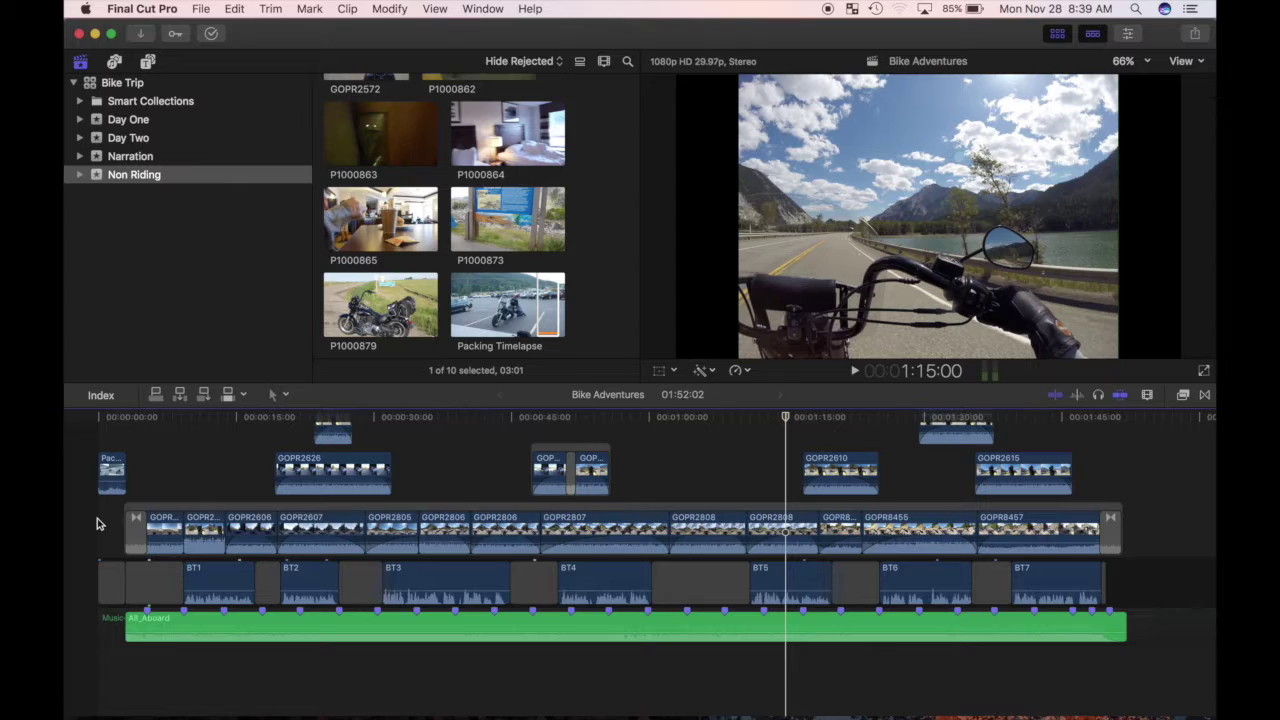
# Nudge the playhead forward with +2., then back with -400, landing at 1:13:00.
pyautogui.hotkey('ctrl', 'p')
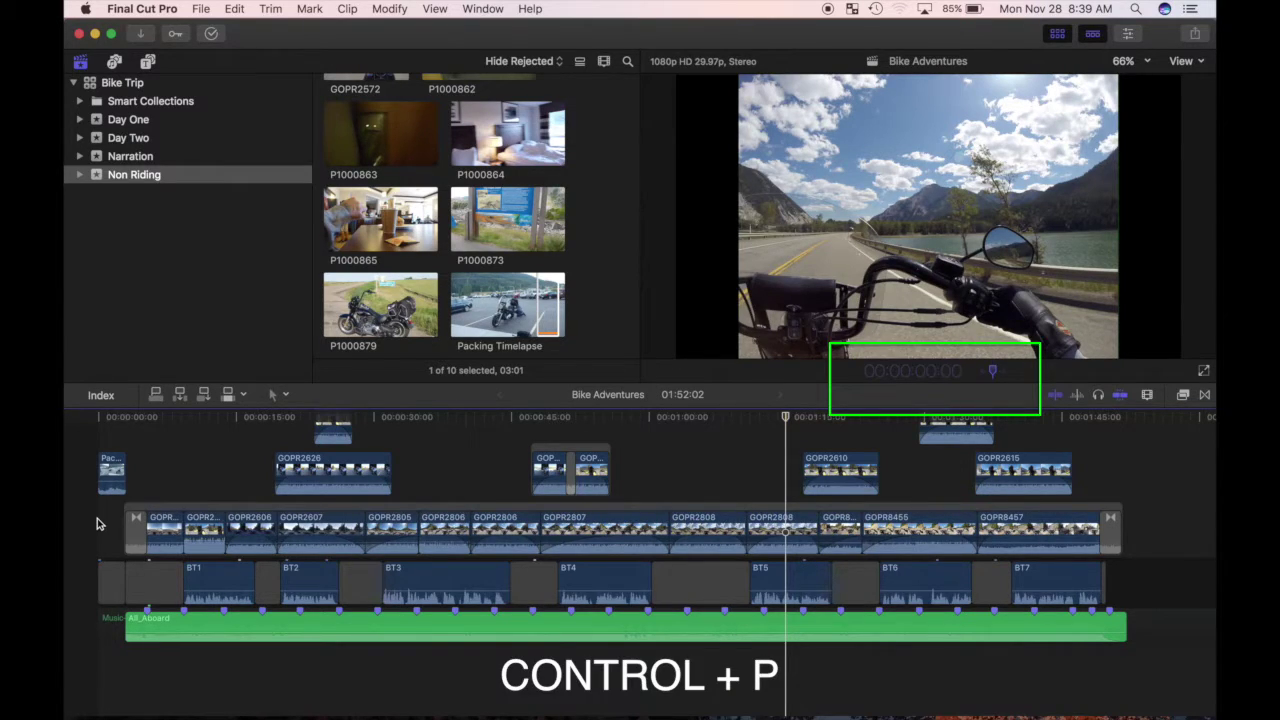
pyautogui.press('+')
pyautogui.write('2.')
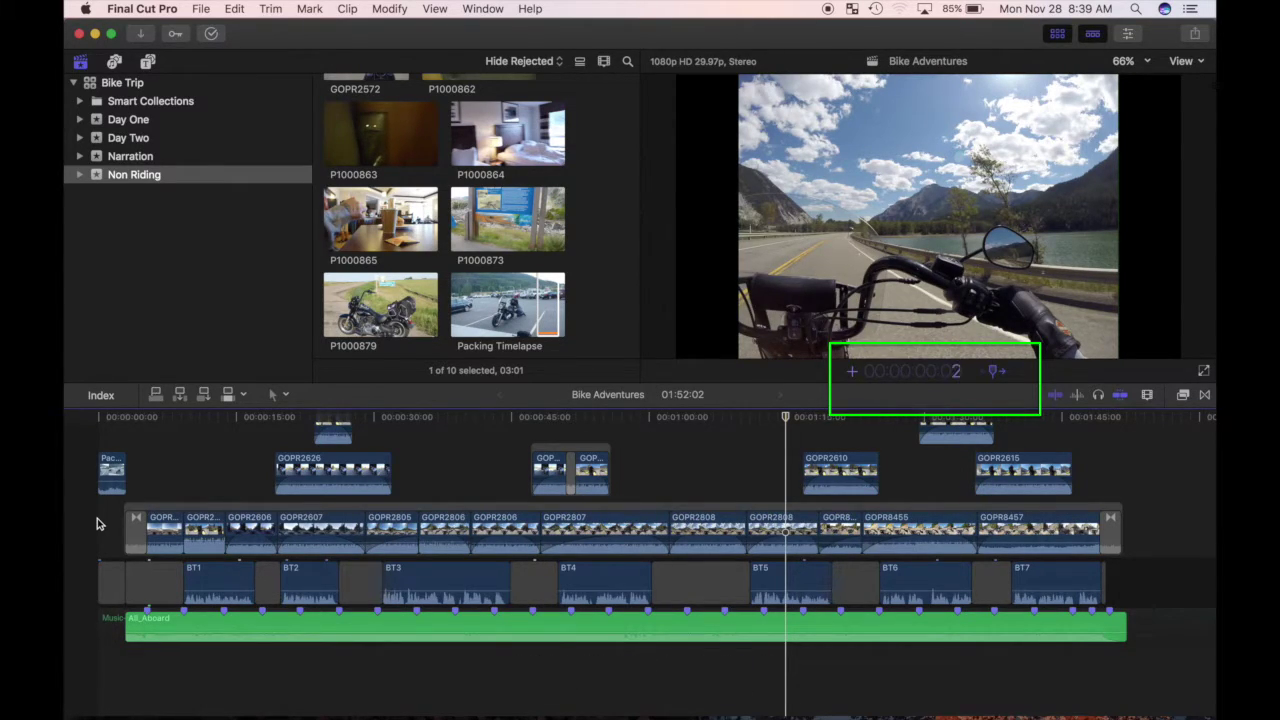
pyautogui.press('Return')
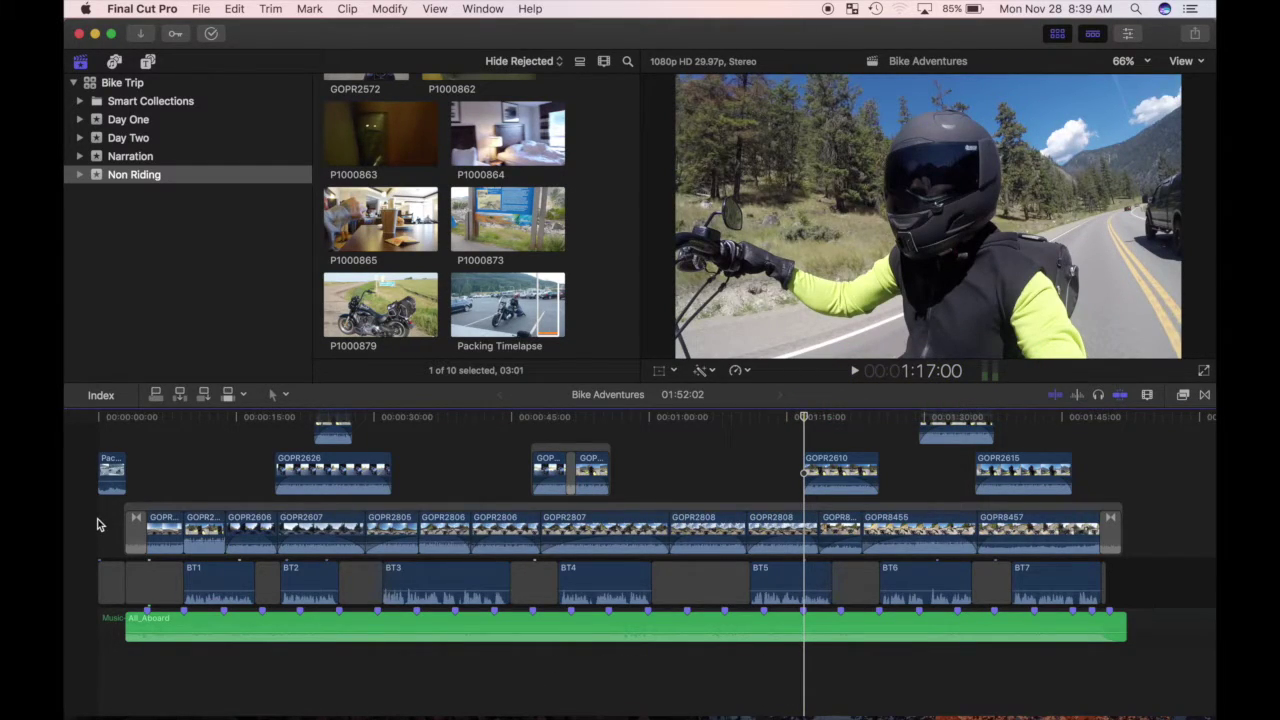
pyautogui.hotkey('ctrl', 'p')
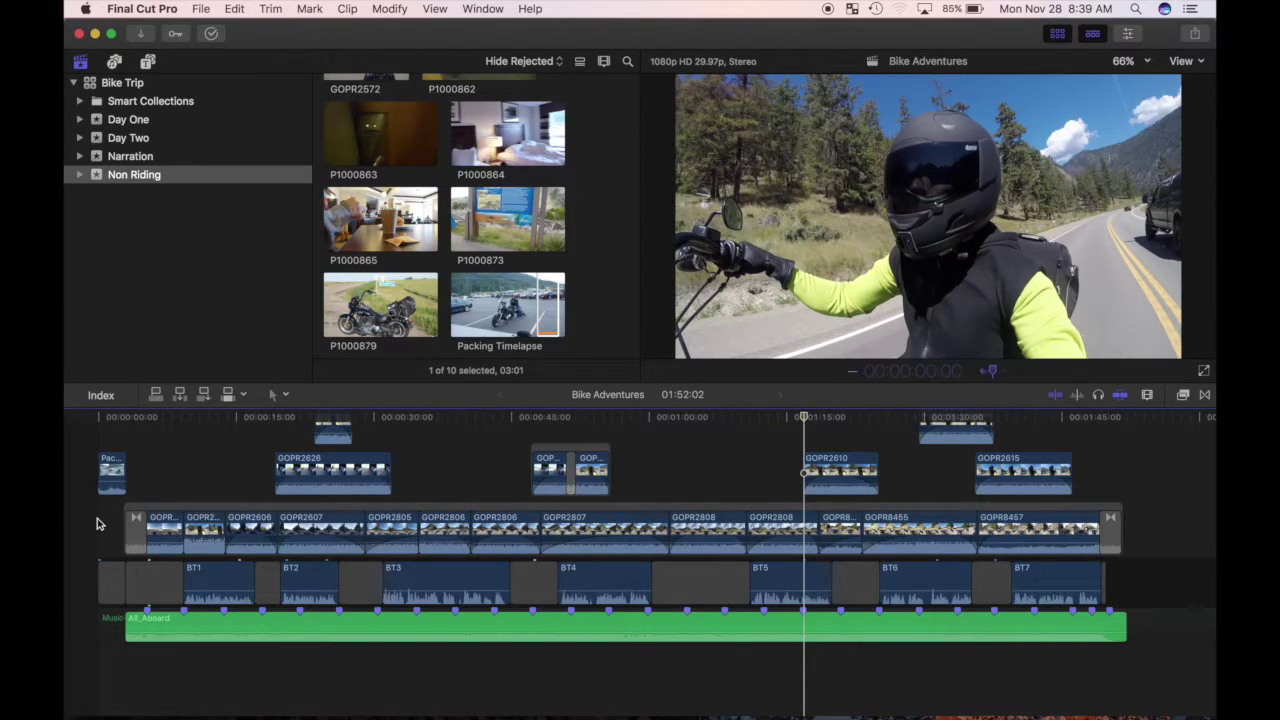
pyautogui.write('-400')
pyautogui.press('Return')
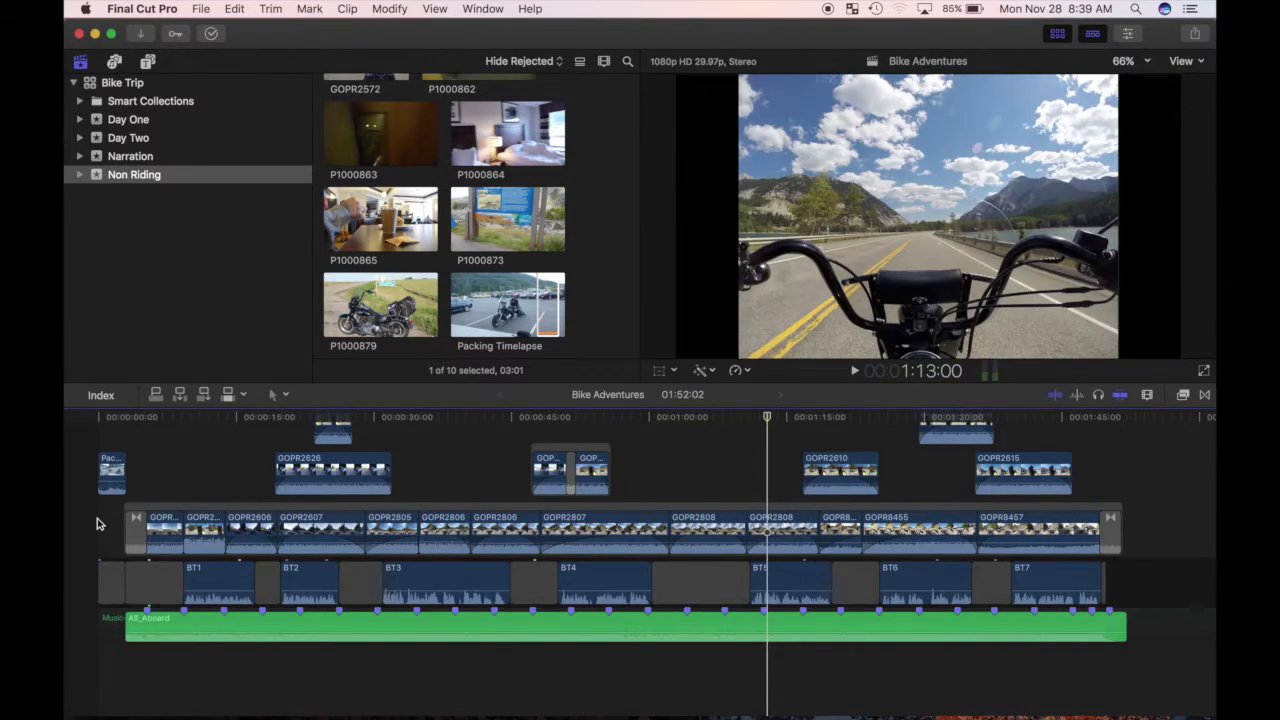